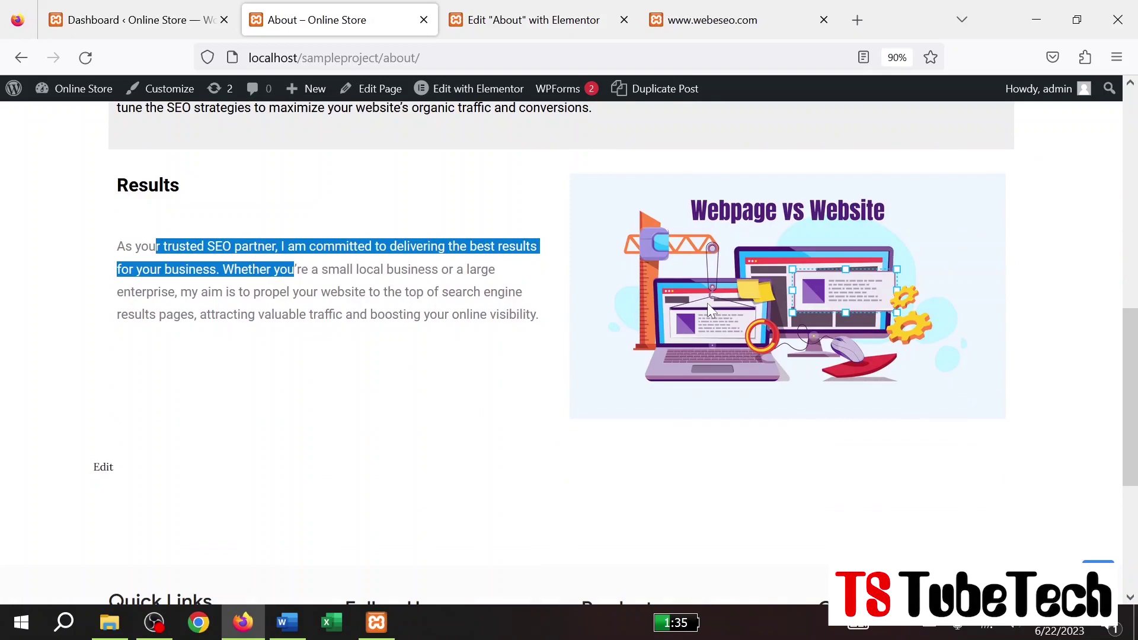
click(247, 268)
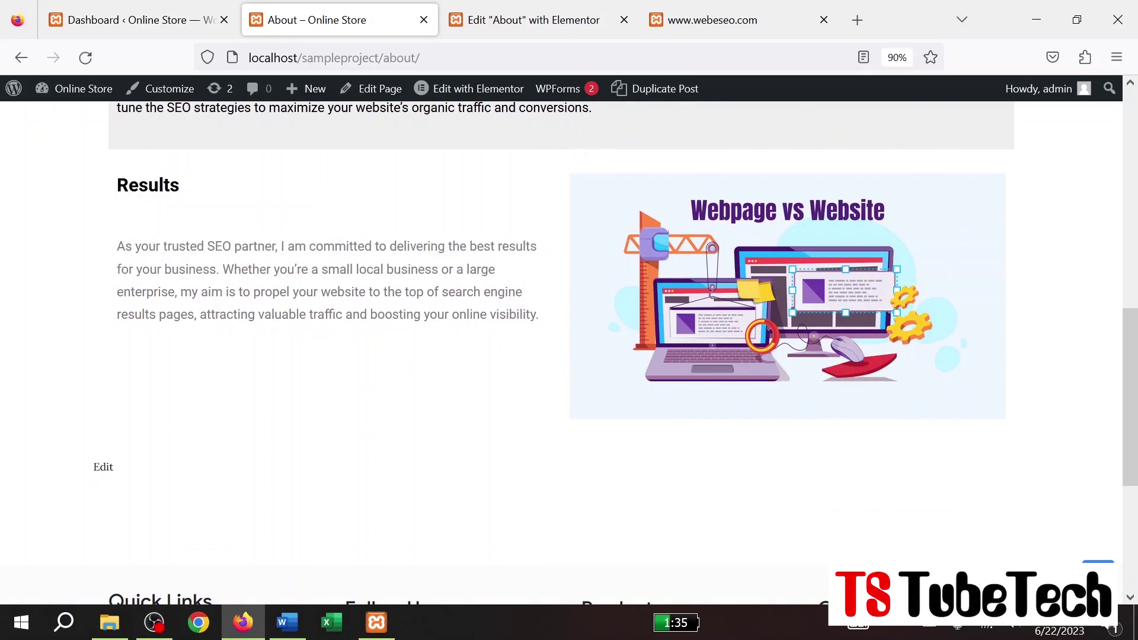
scroll(240, 326, up, 10)
scroll(240, 327, down, 10)
scroll(360, 446, up, 2)
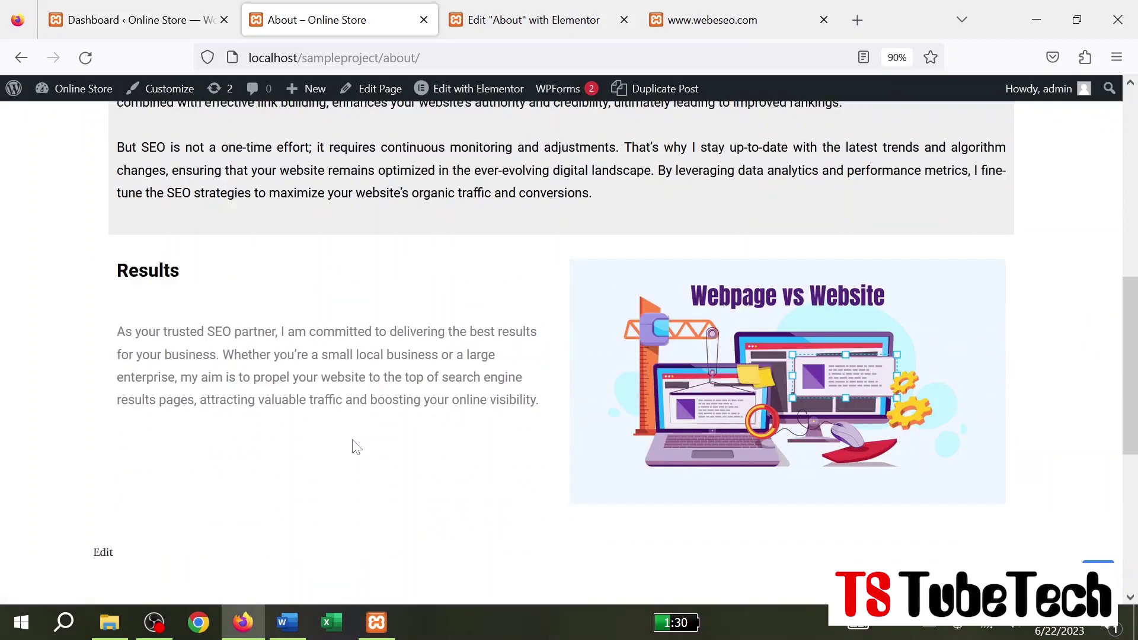
Step: Switch to the Elementor editor of the About page and add a section with three equal columns below the Results section
key(ctrl+Tab)
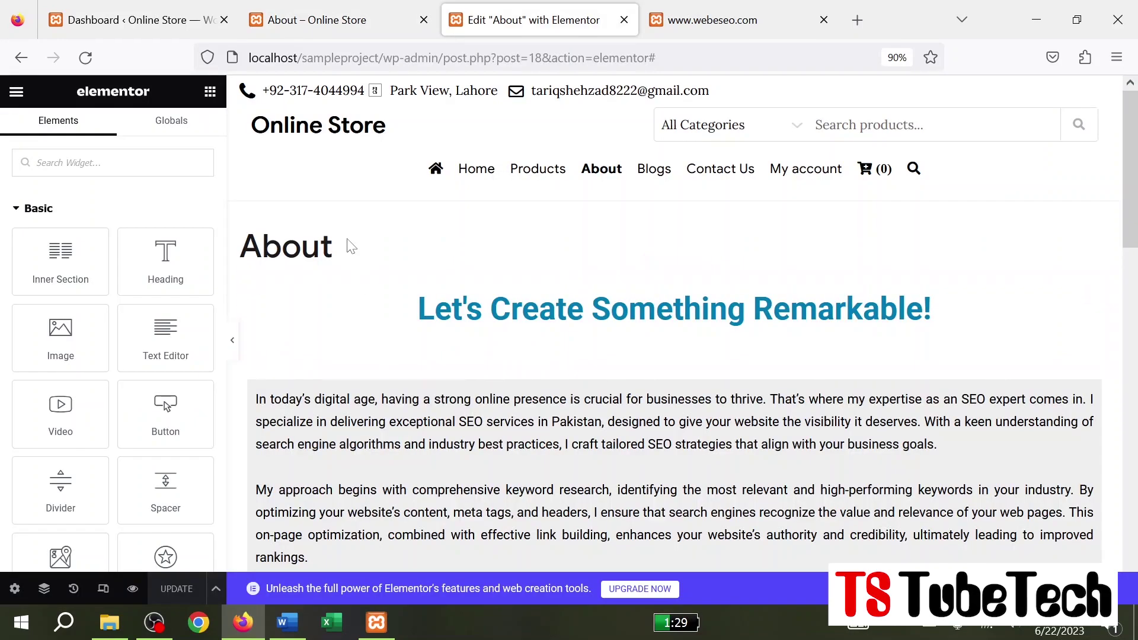
scroll(350, 243, down, 5)
scroll(350, 246, down, 8)
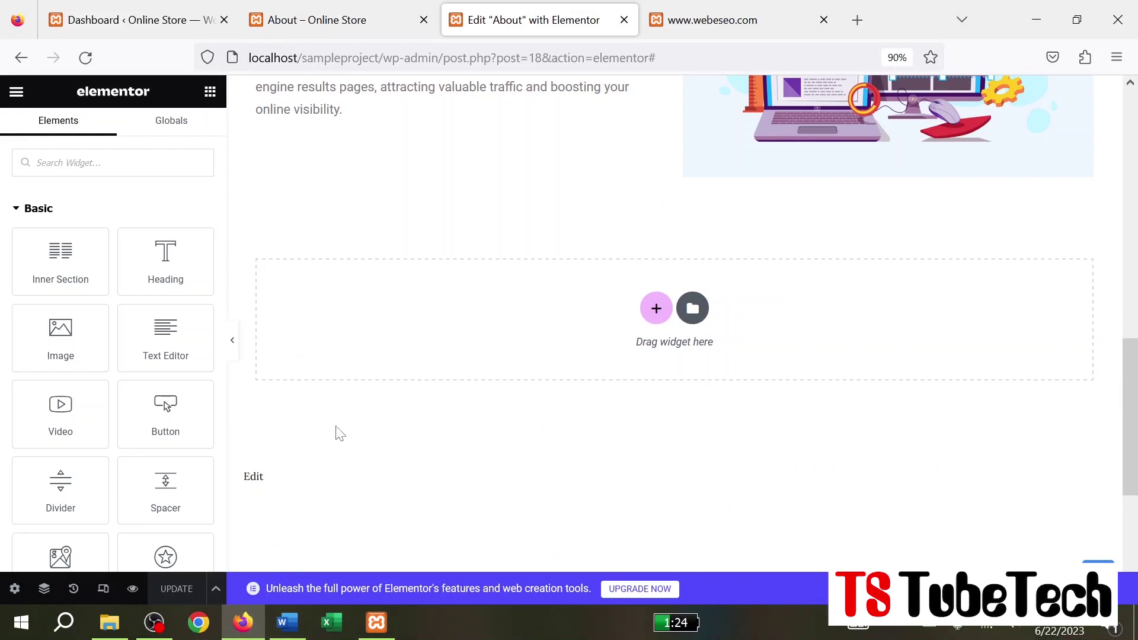
click(656, 308)
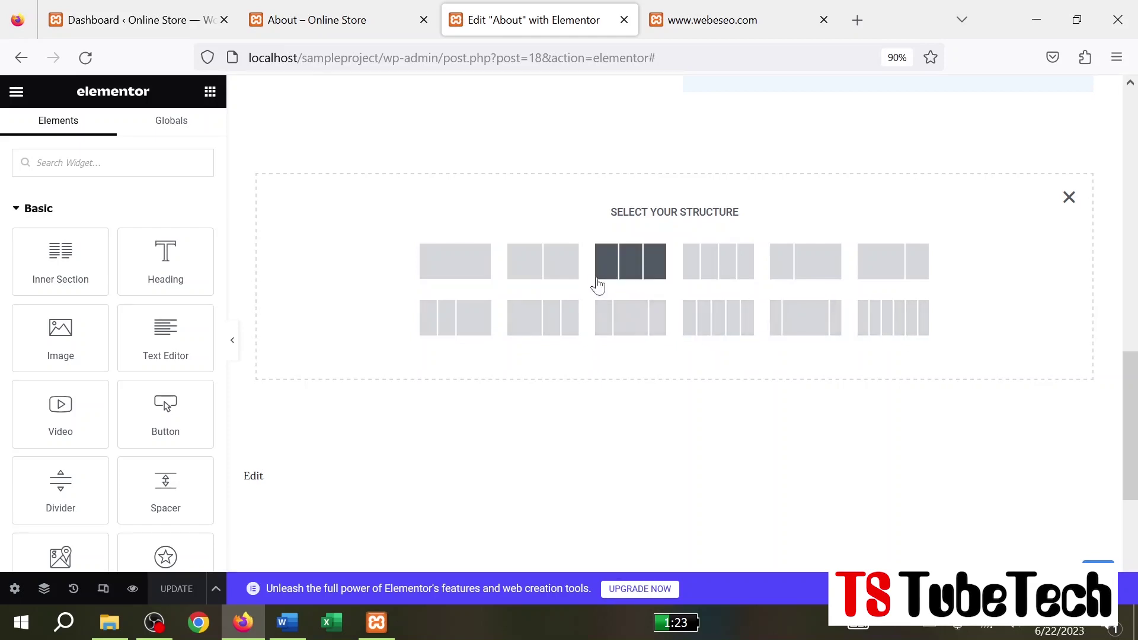
scroll(451, 305, up, 4)
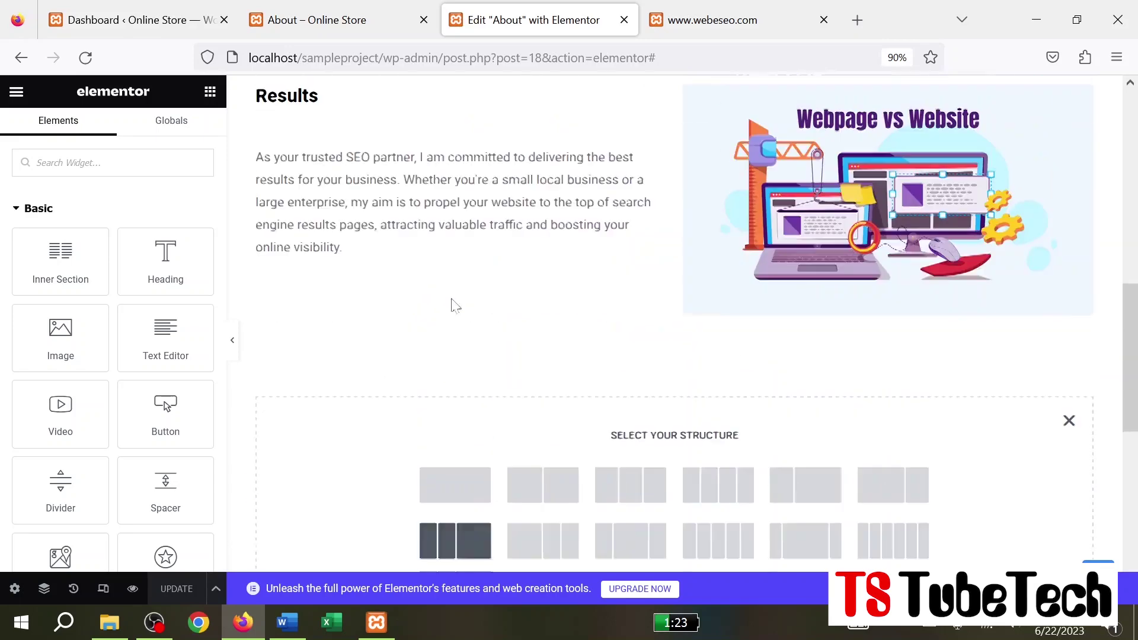
scroll(515, 272, up, 3)
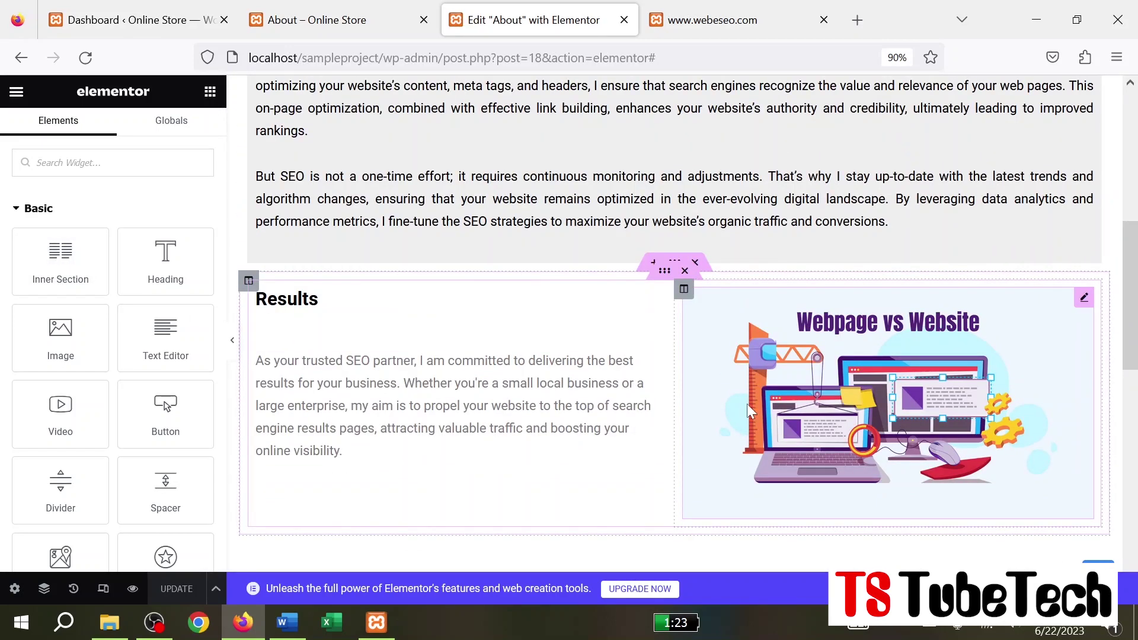
scroll(616, 396, down, 7)
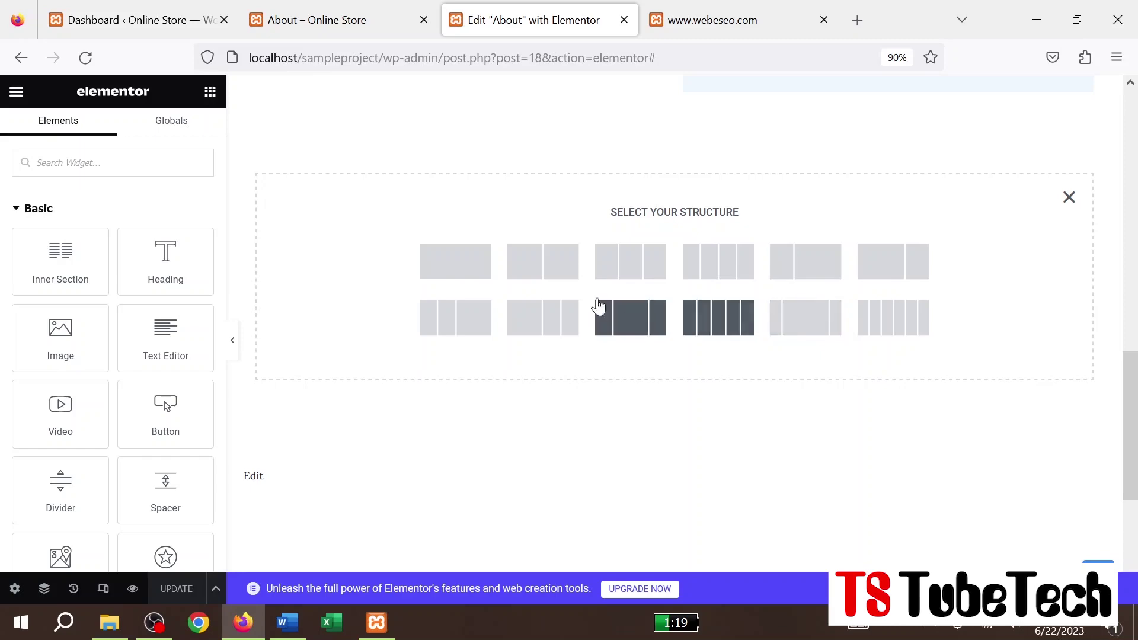
click(618, 274)
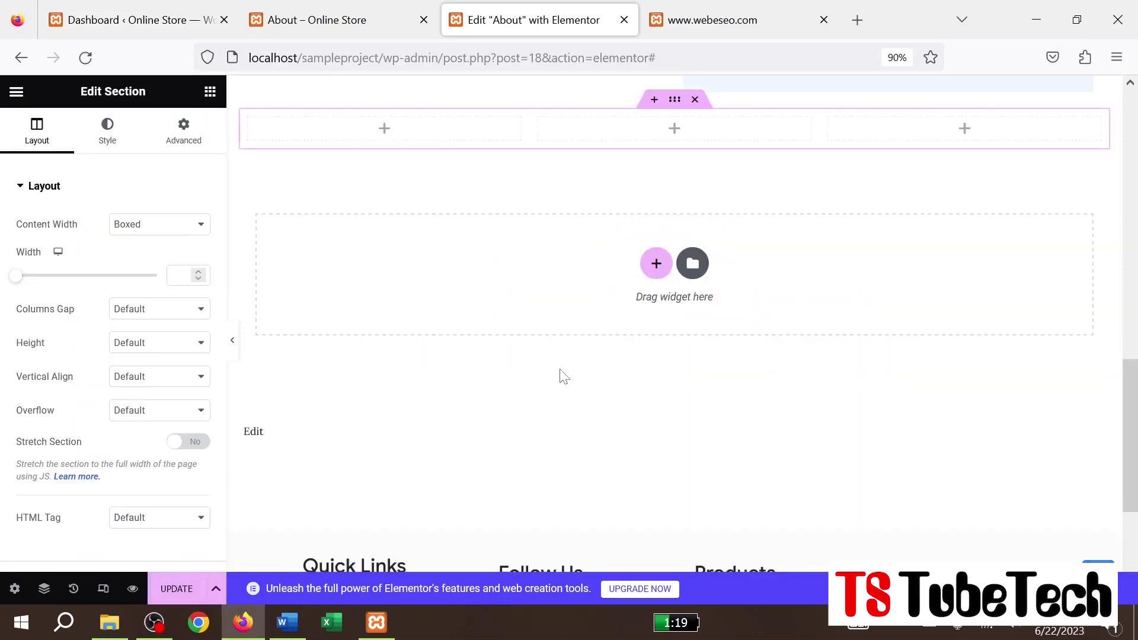
Step: Place a Text Editor widget in the first column of the new three-column section
scroll(560, 376, up, 4)
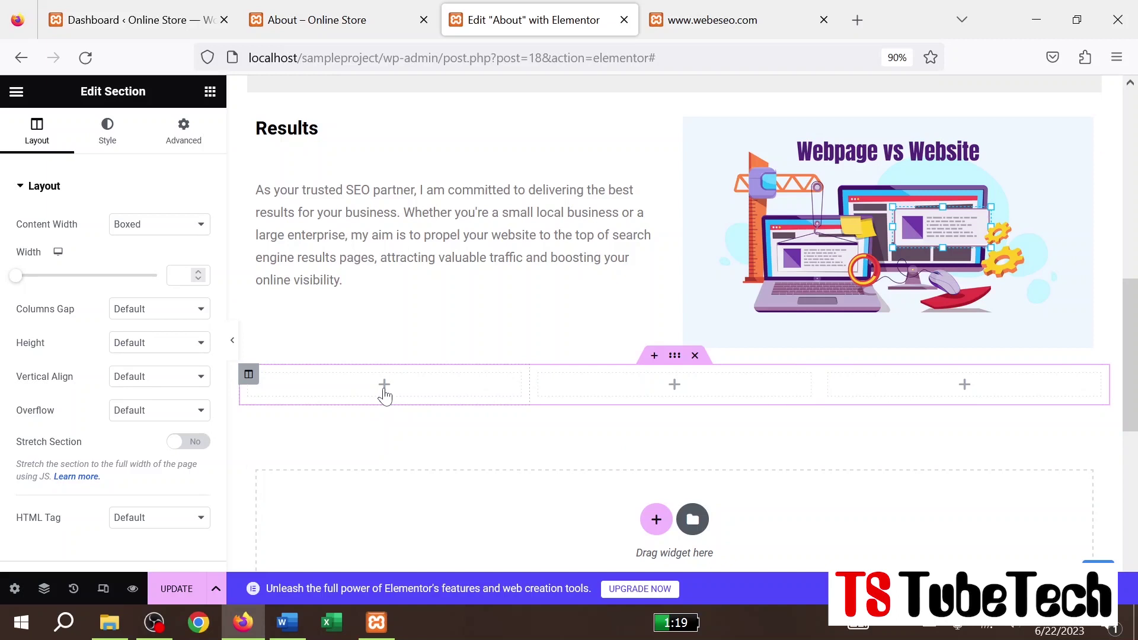
click(386, 386)
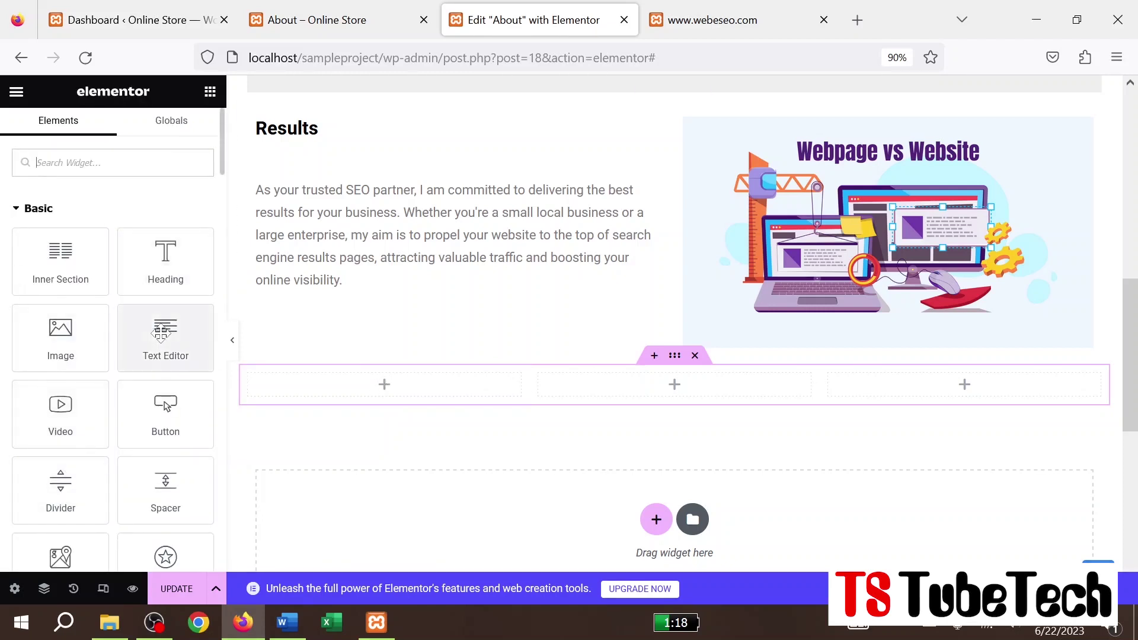
drag(156, 339, 391, 388)
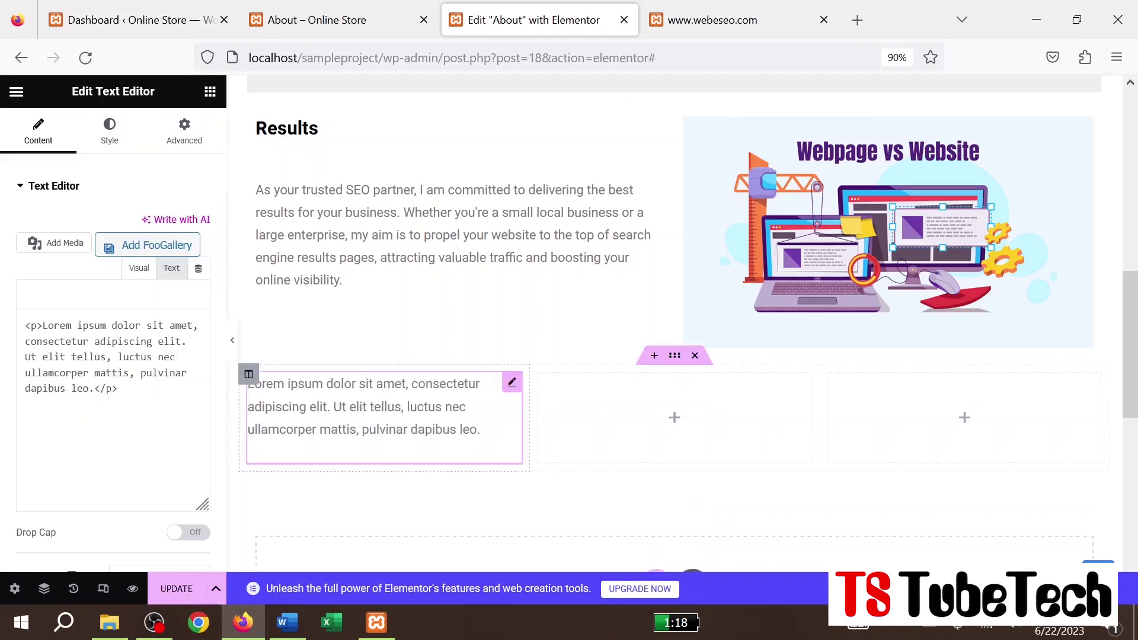
Step: Place an Image widget in the middle column and a Text Editor widget in the third column of the section
click(674, 418)
drag(61, 338, 686, 419)
click(964, 294)
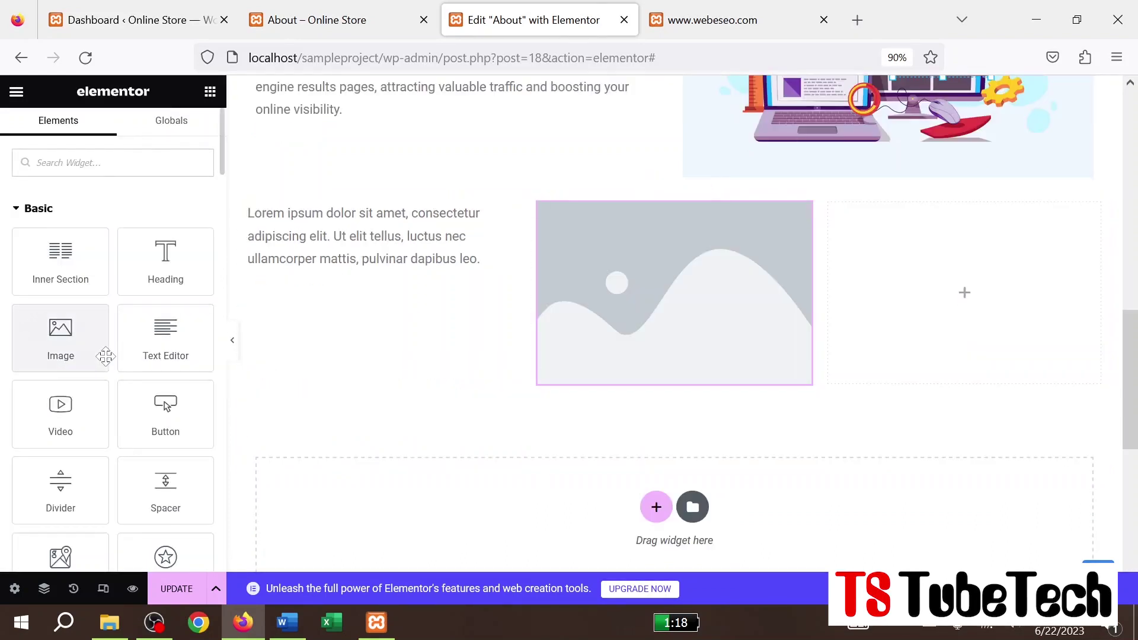
drag(145, 335, 922, 313)
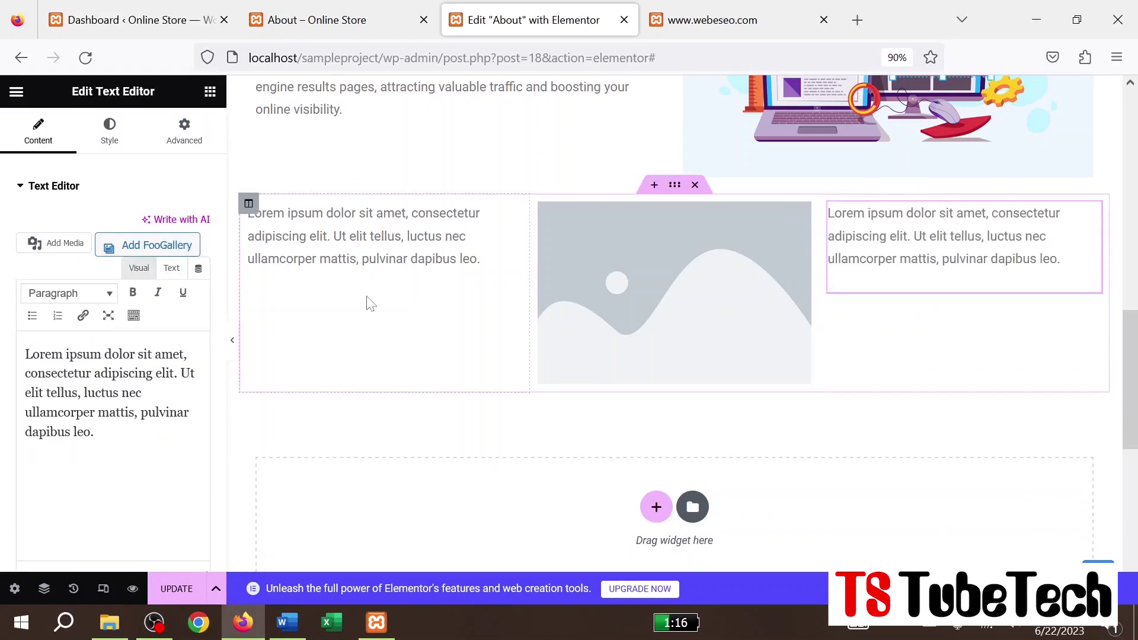
scroll(383, 366, down, 4)
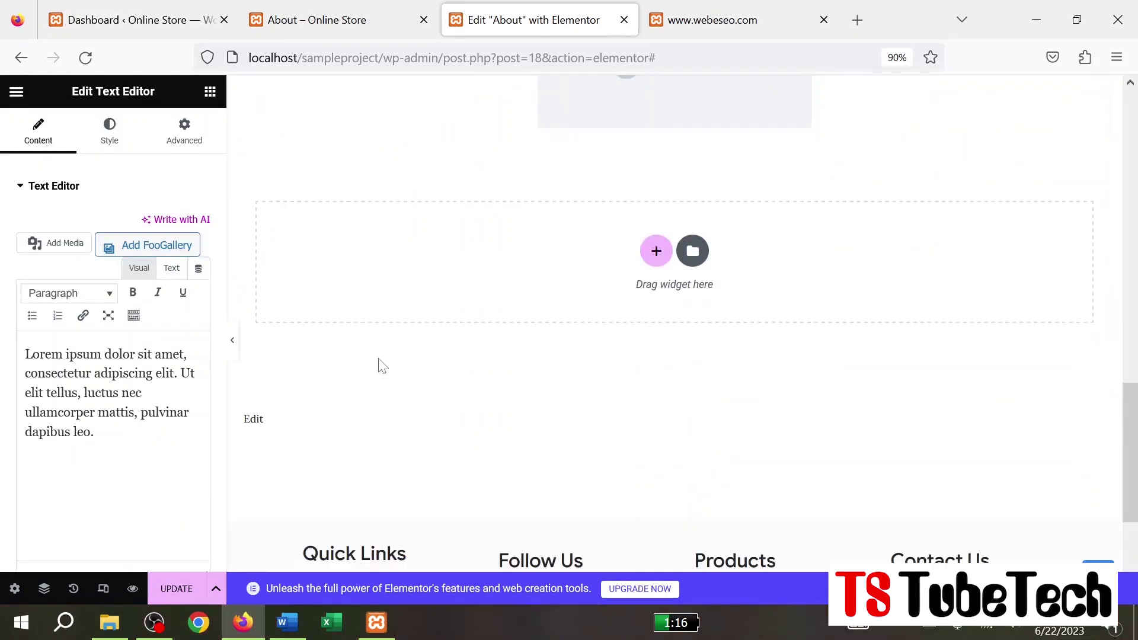
scroll(383, 366, up, 4)
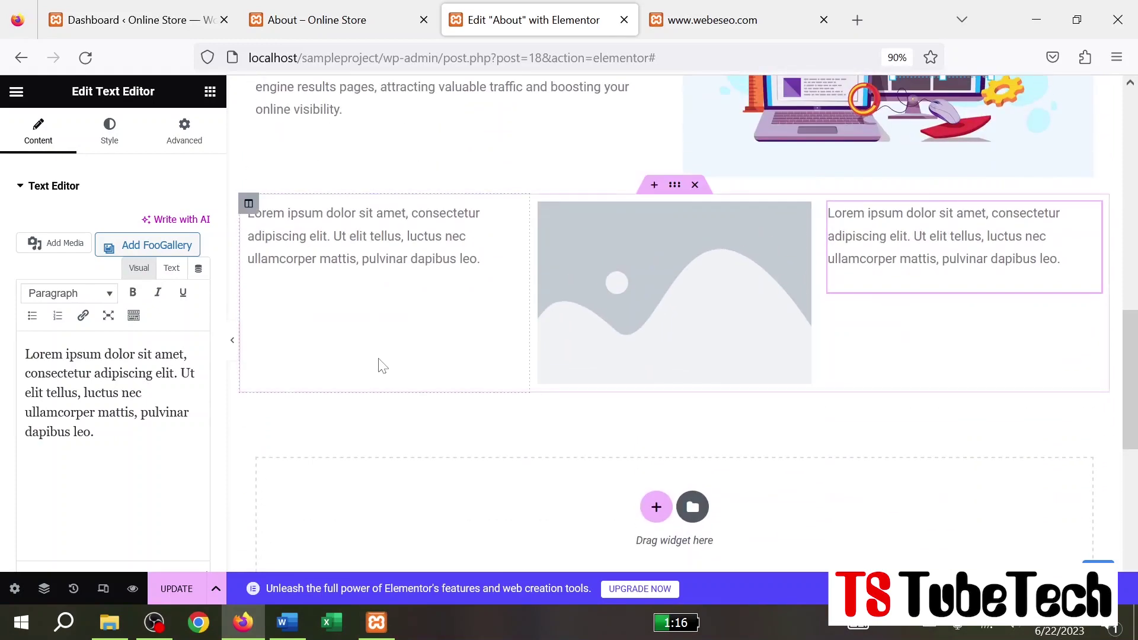
scroll(383, 366, down, 3)
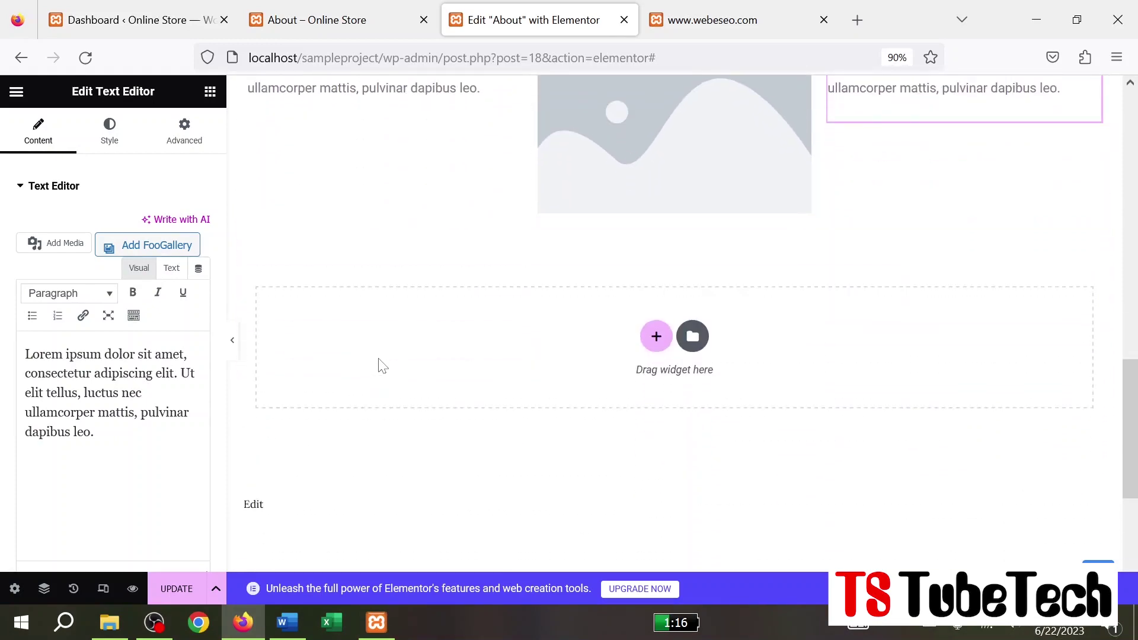
scroll(380, 364, up, 3)
scroll(379, 364, down, 3)
scroll(658, 358, up, 3)
Step: Add another section with two equal columns below the three-column section
scroll(389, 392, down, 4)
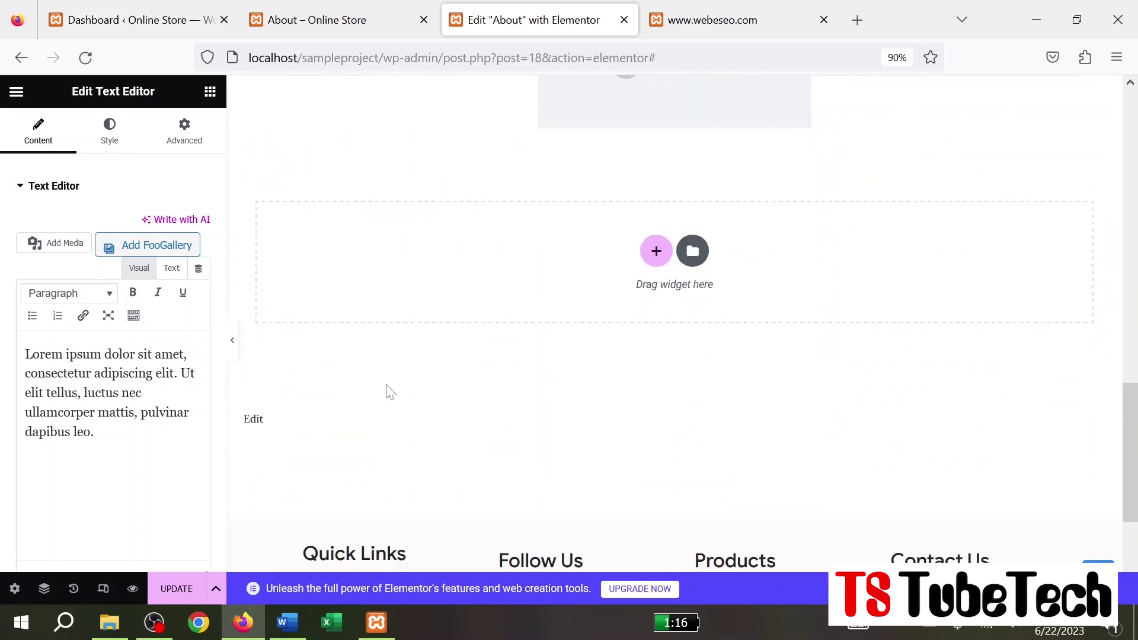
click(657, 253)
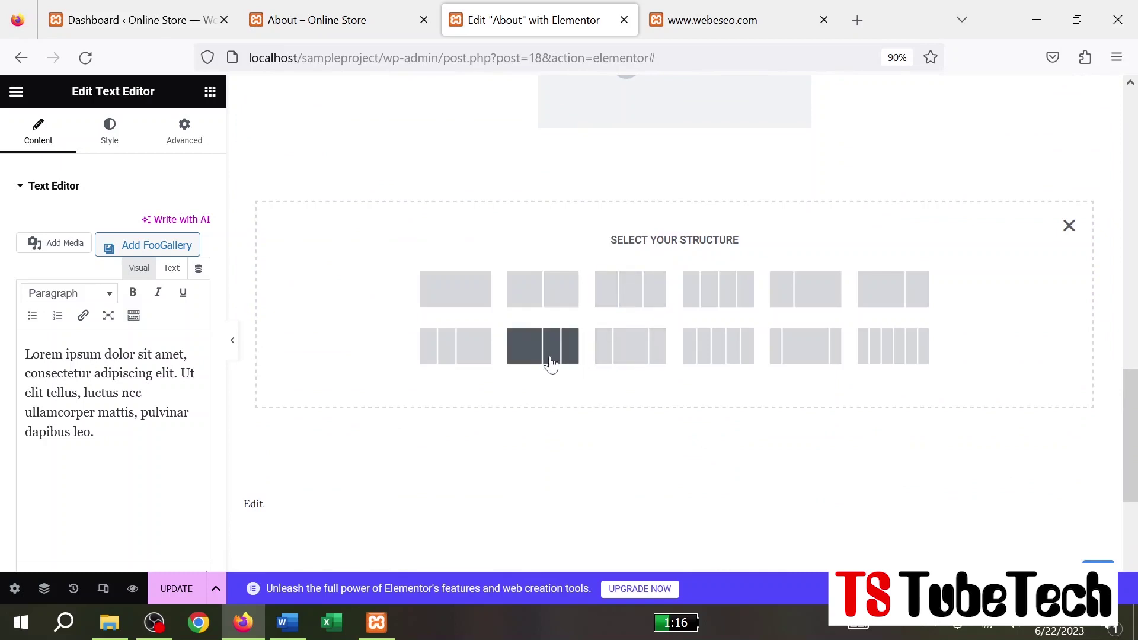
click(537, 292)
Step: Place a Video widget in the first column of the two-column section
scroll(474, 350, up, 3)
click(456, 326)
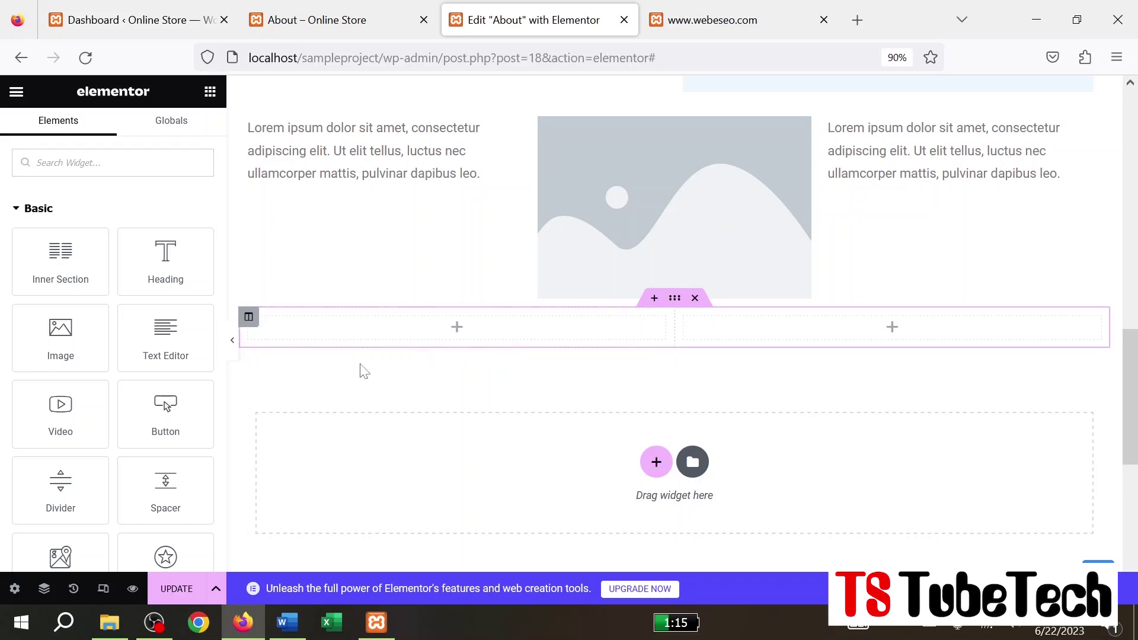
drag(62, 420, 470, 329)
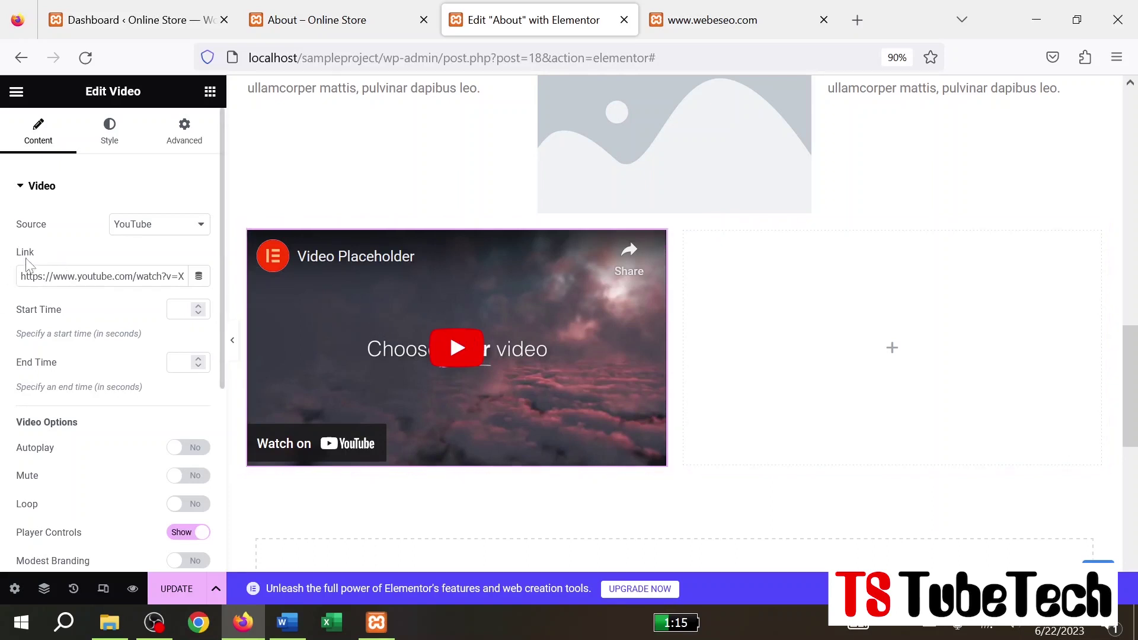
Step: Examine the Video widget's source choices, link and playback options, as well as its style and advanced settings, keeping YouTube as the source
click(201, 230)
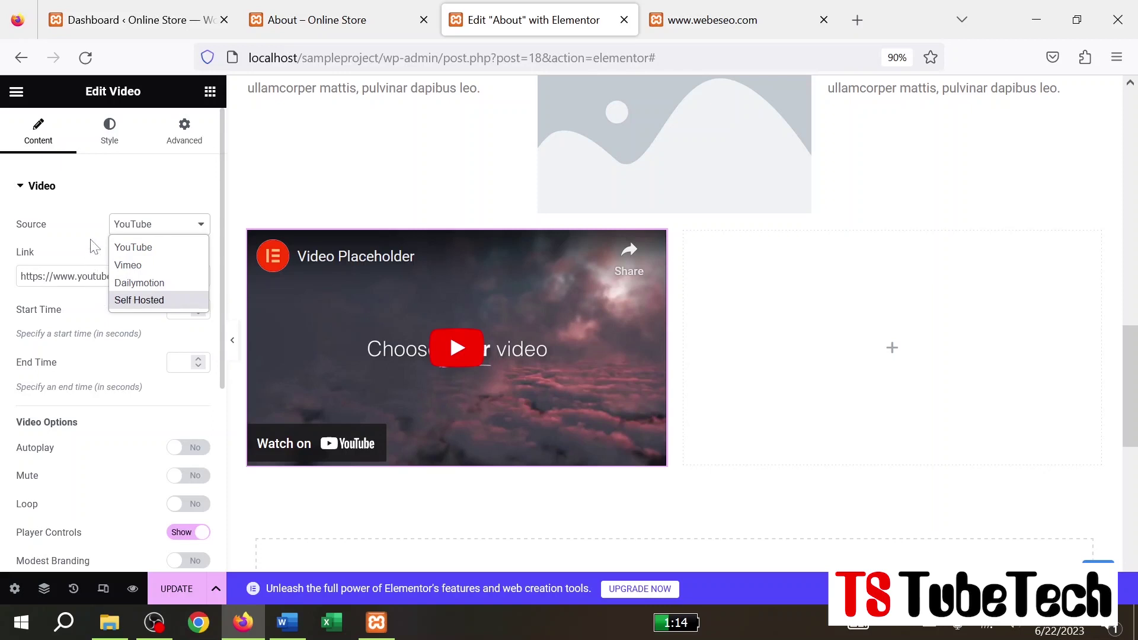
click(134, 254)
double_click(124, 276)
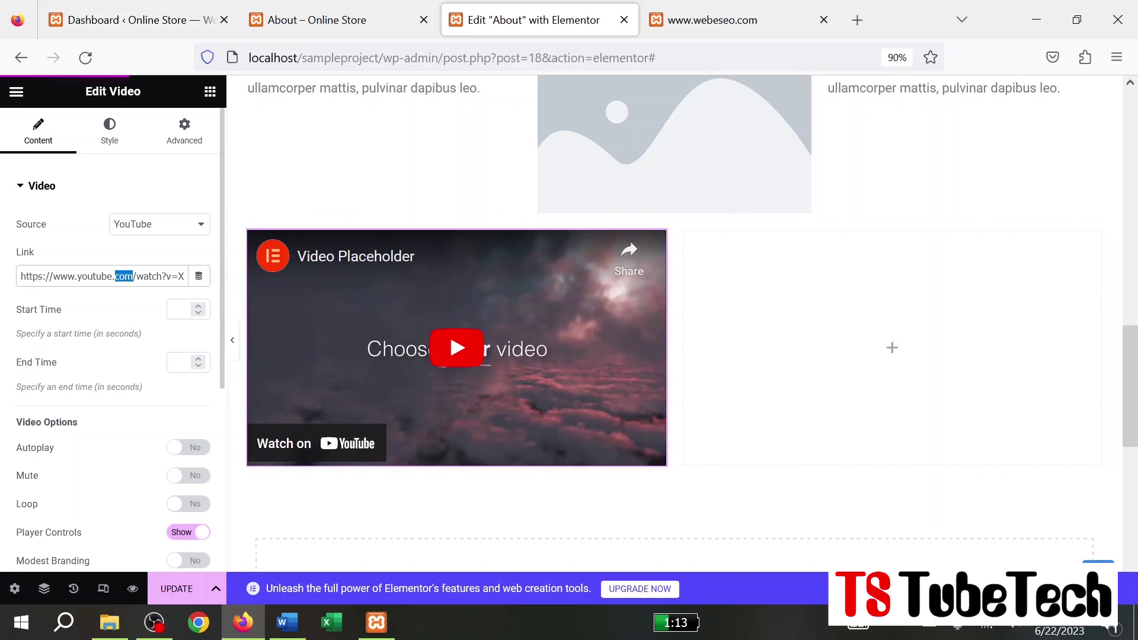
scroll(89, 379, down, 3)
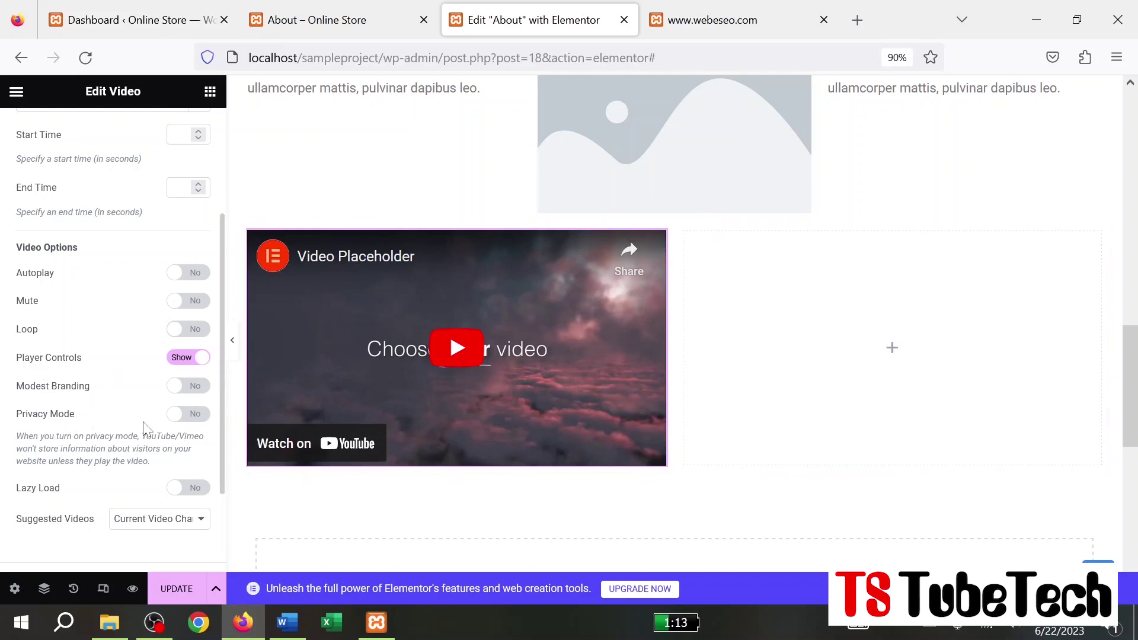
scroll(127, 452, down, 3)
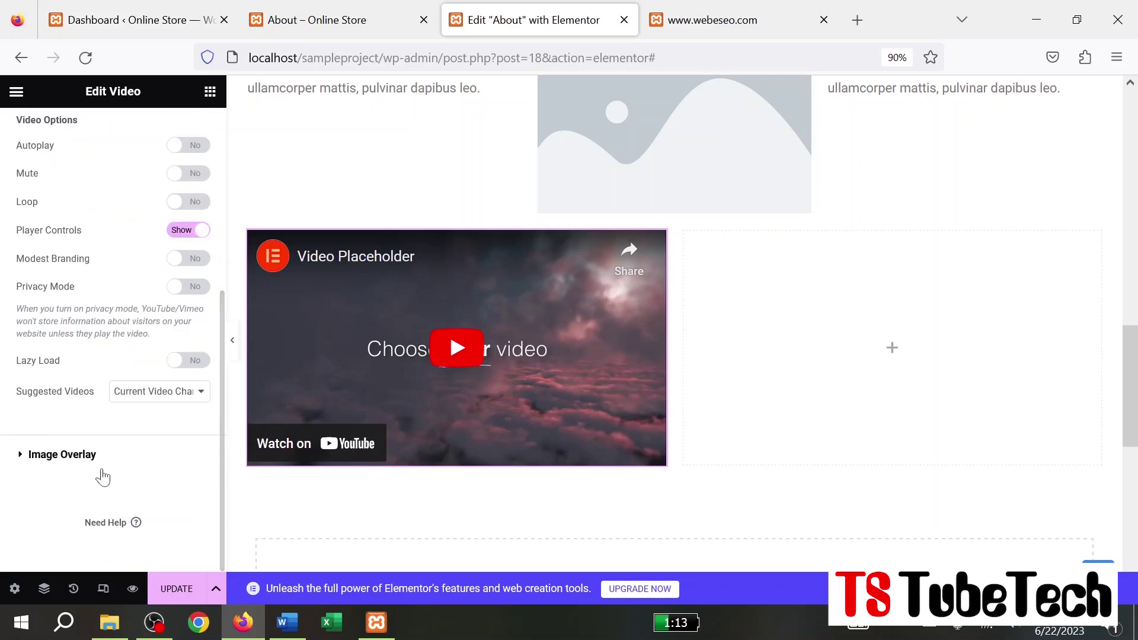
scroll(107, 177, up, 5)
click(110, 128)
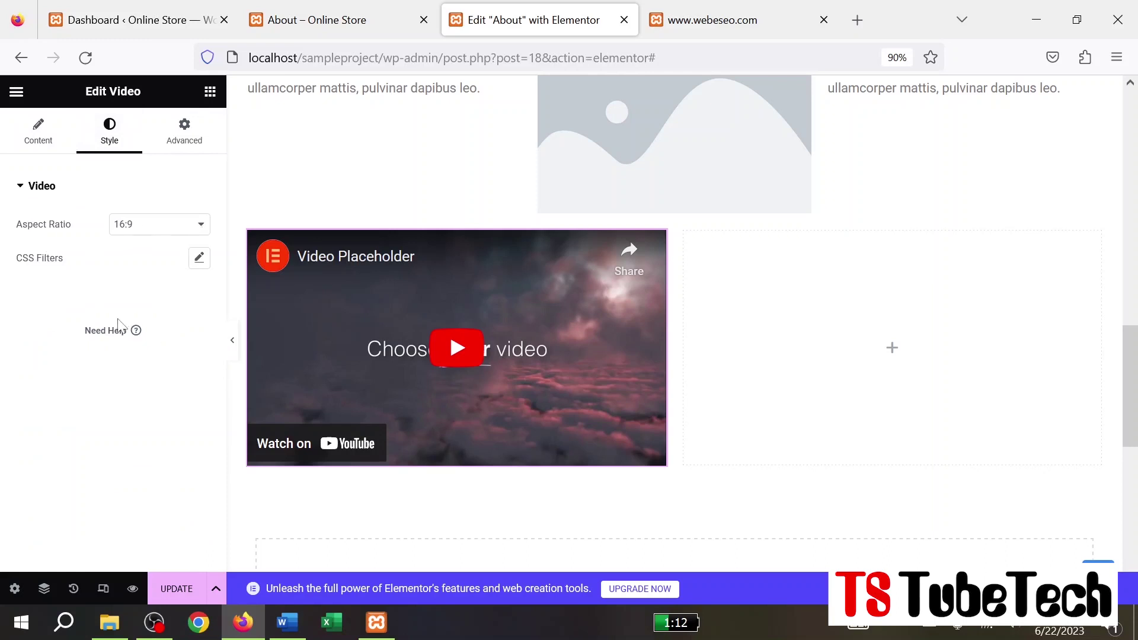
click(188, 133)
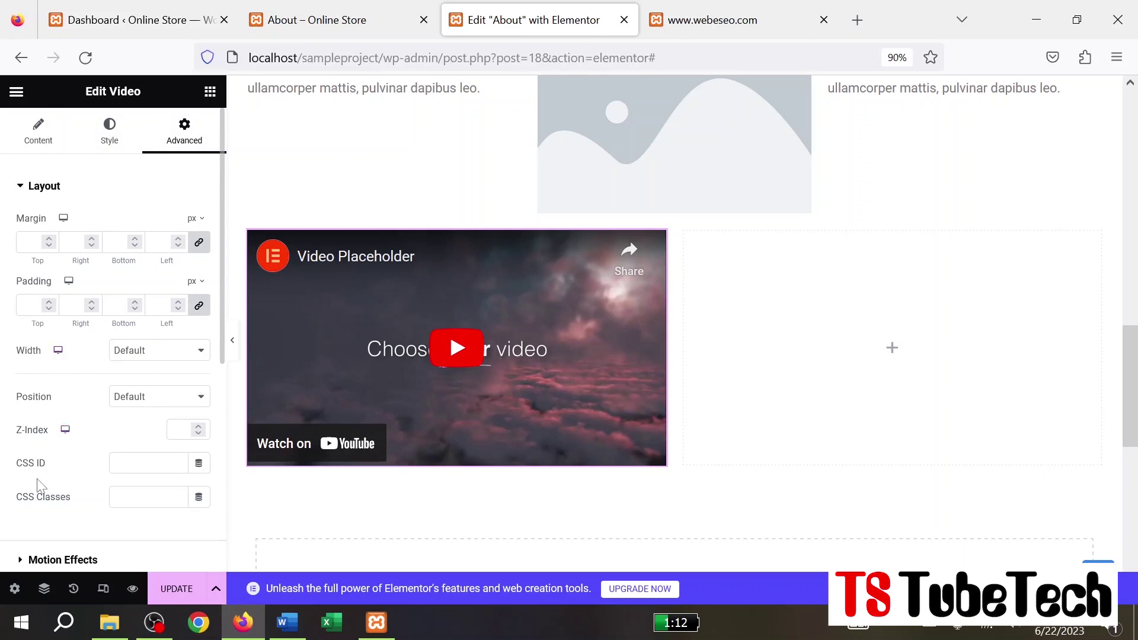
scroll(37, 486, down, 3)
scroll(118, 380, down, 2)
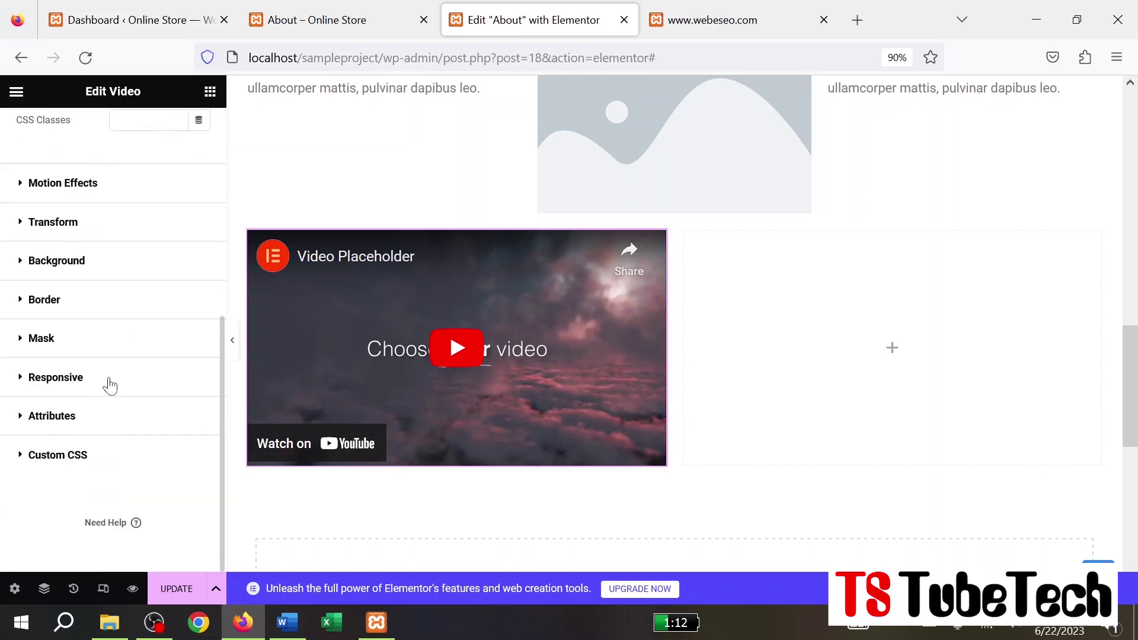
scroll(111, 349, up, 6)
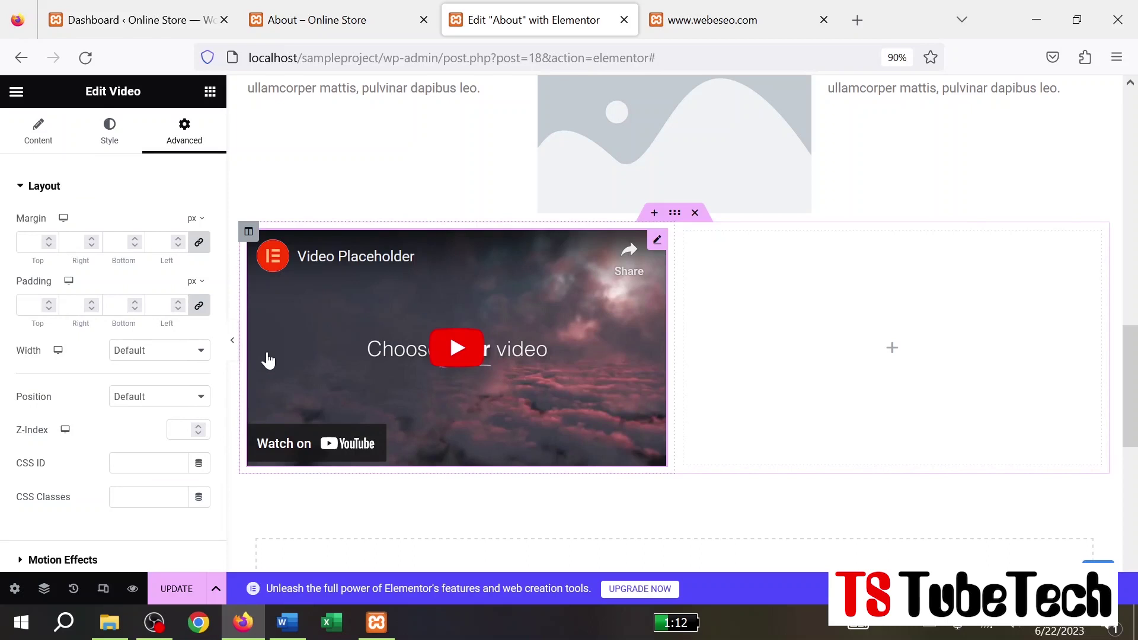
Step: Place a Button widget in the empty column beside the video and another below the text in the three-column section's first column
click(22, 92)
click(18, 95)
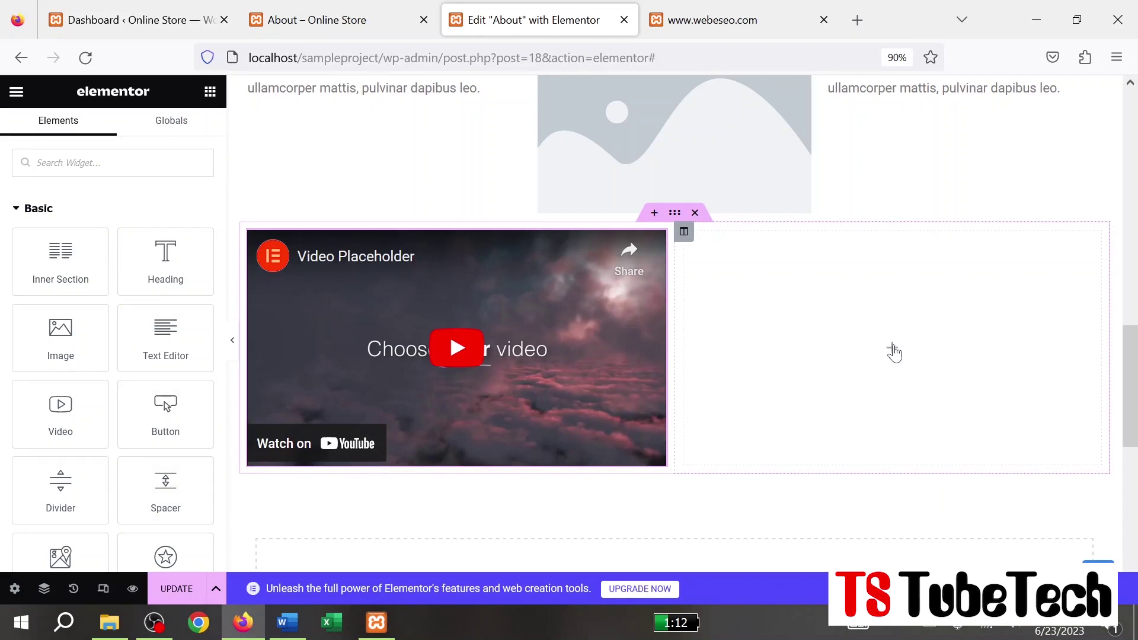
scroll(789, 379, up, 4)
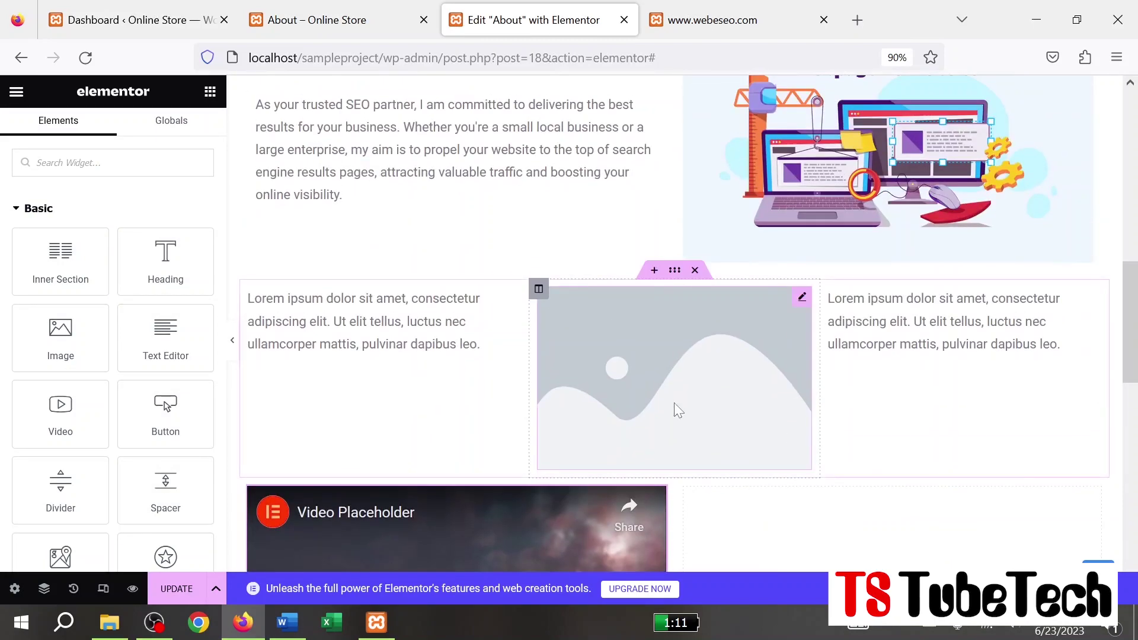
scroll(742, 496, down, 3)
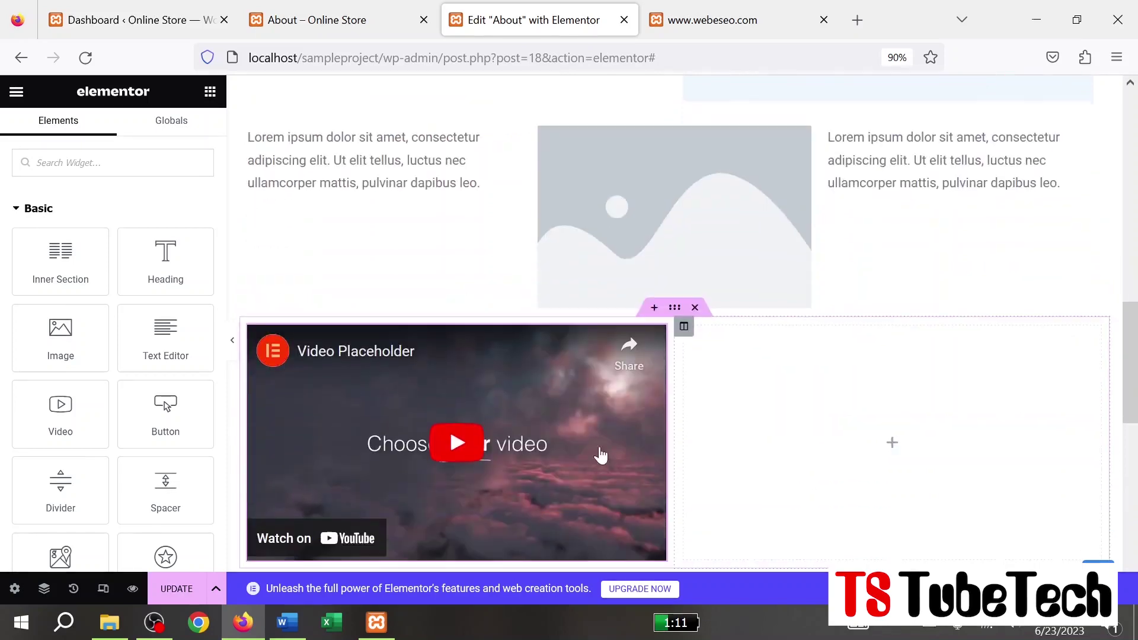
scroll(436, 405, up, 5)
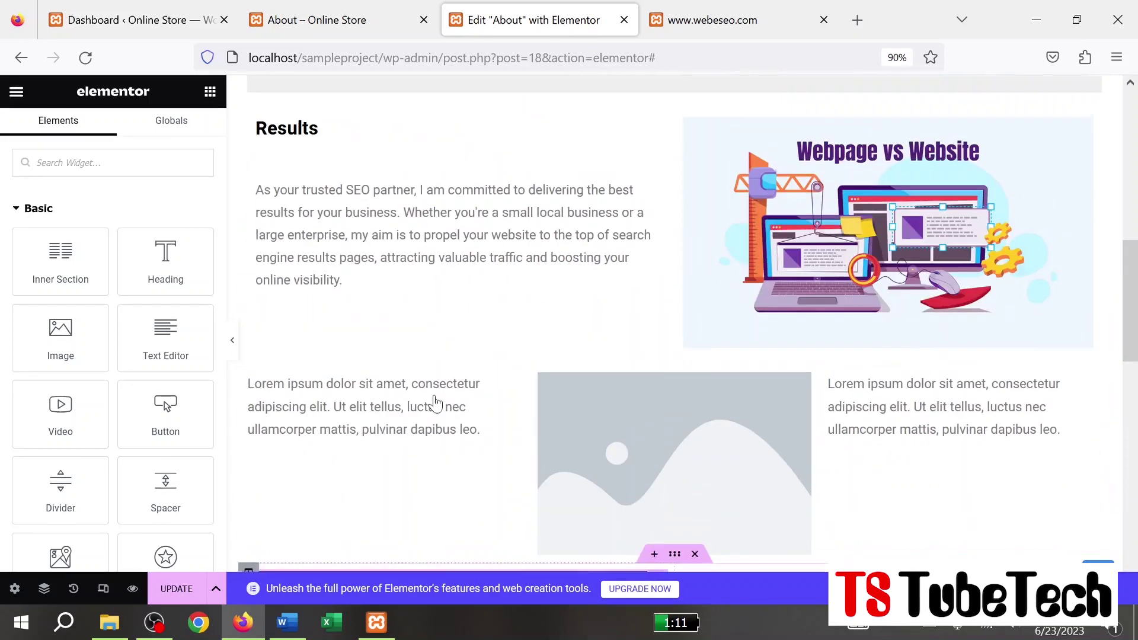
click(415, 424)
scroll(503, 225, down, 4)
drag(512, 126, 893, 468)
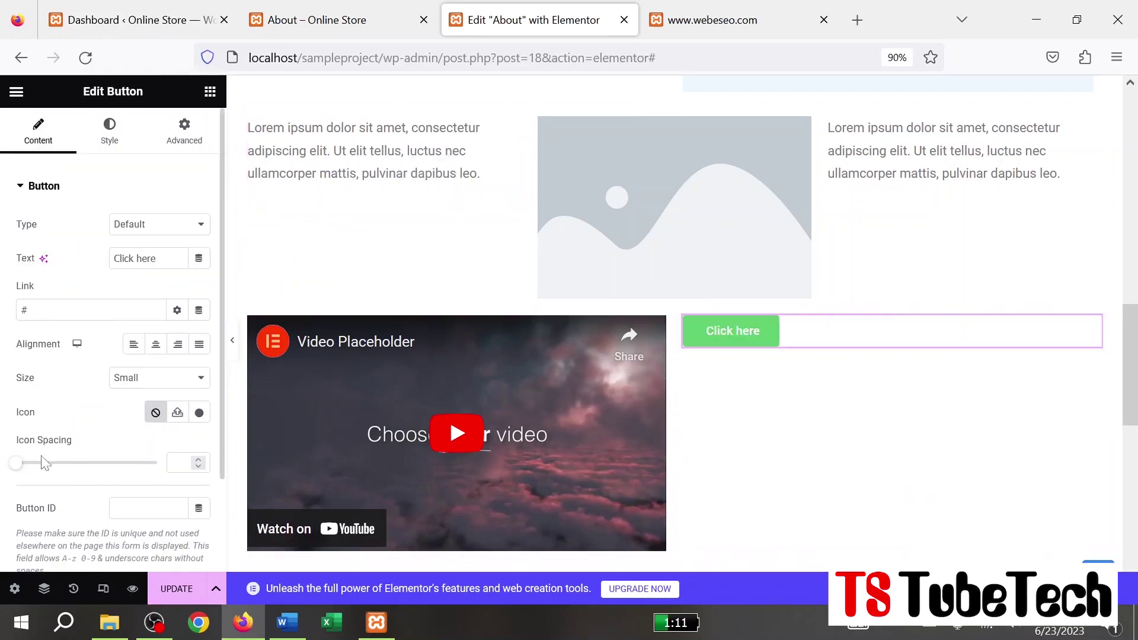
click(210, 92)
drag(165, 413, 393, 211)
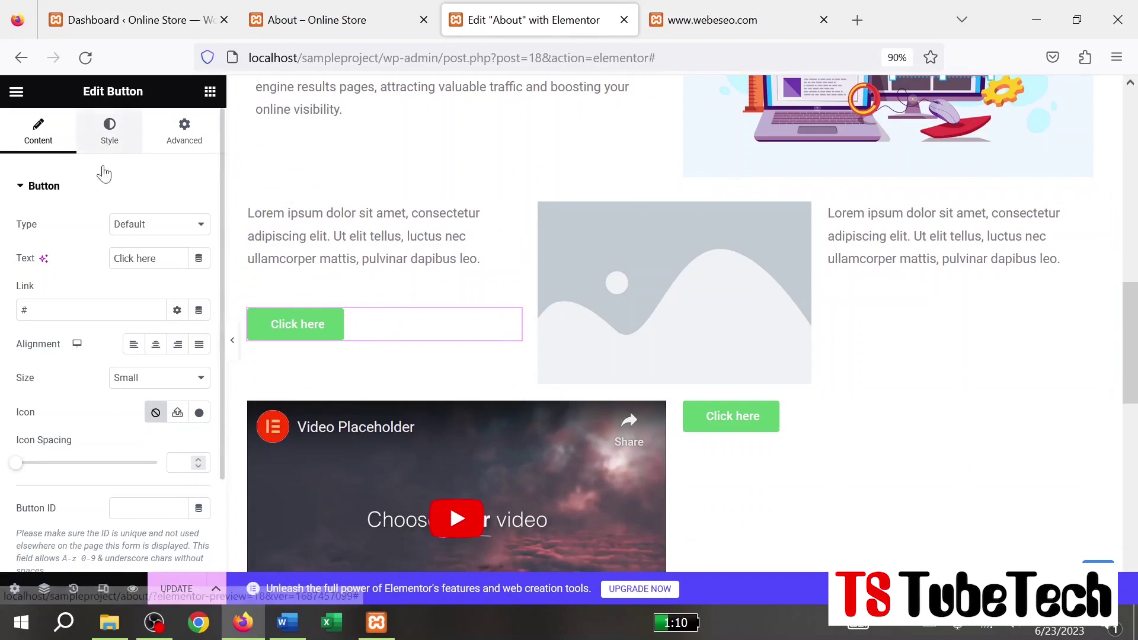
Step: Change the label of the button in the three-column section's first column to "Email Us", keeping the Default type
click(201, 226)
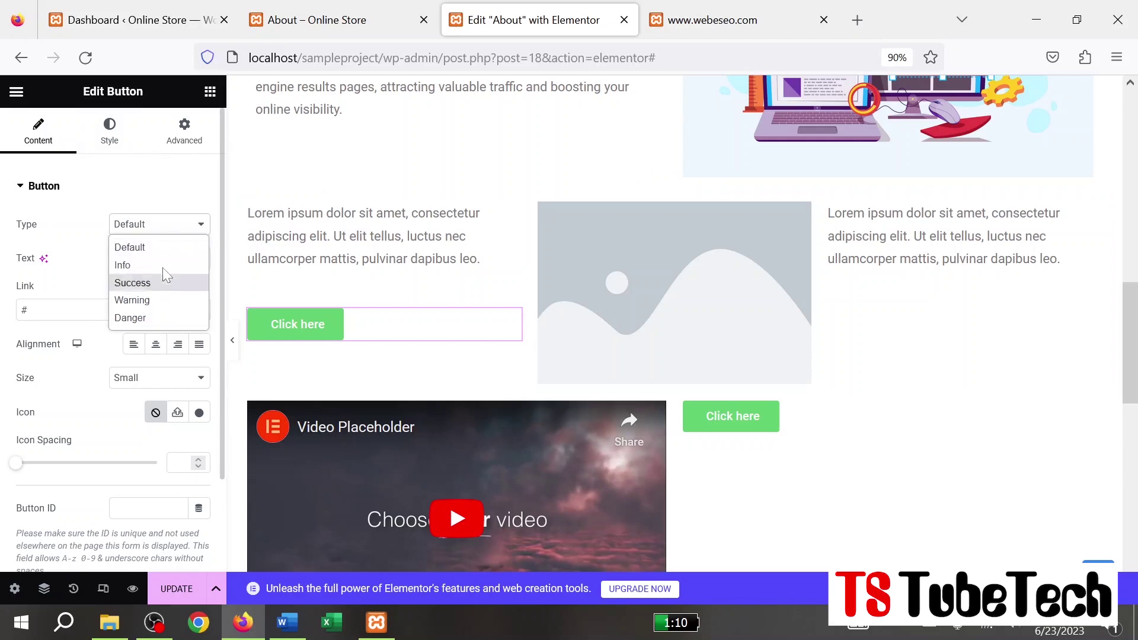
click(177, 195)
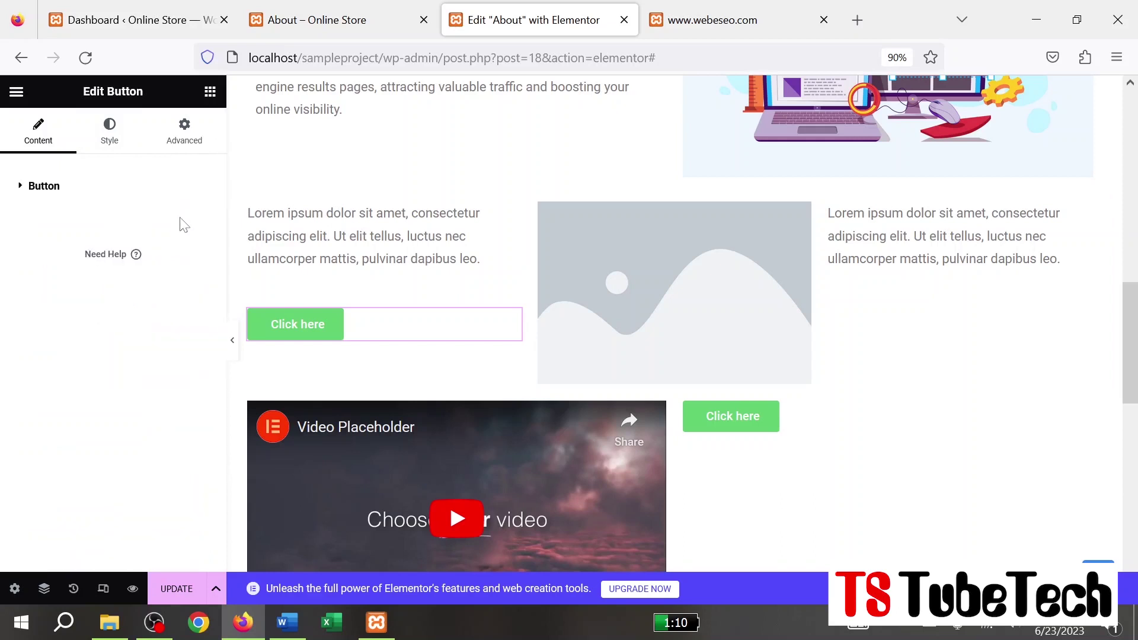
click(42, 186)
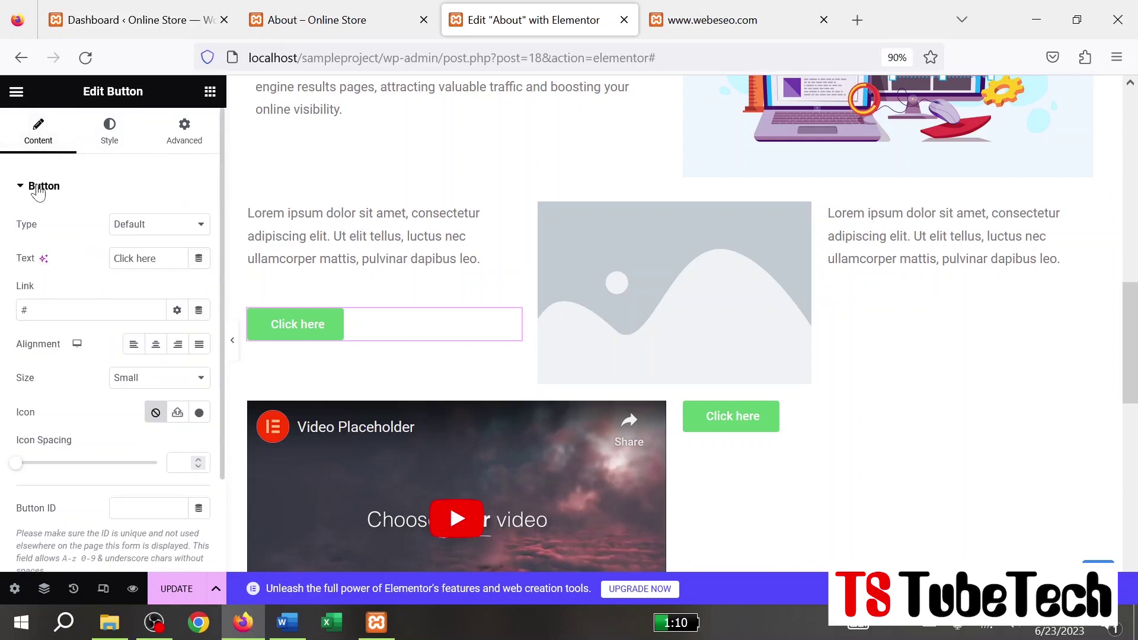
drag(157, 259, 112, 259)
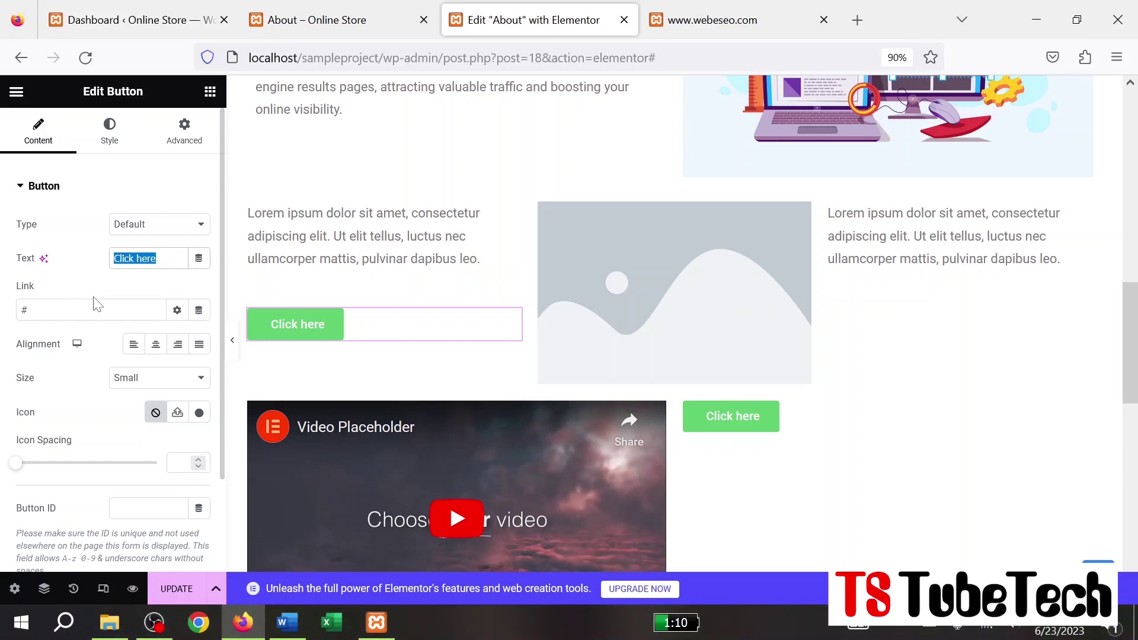
text(Em)
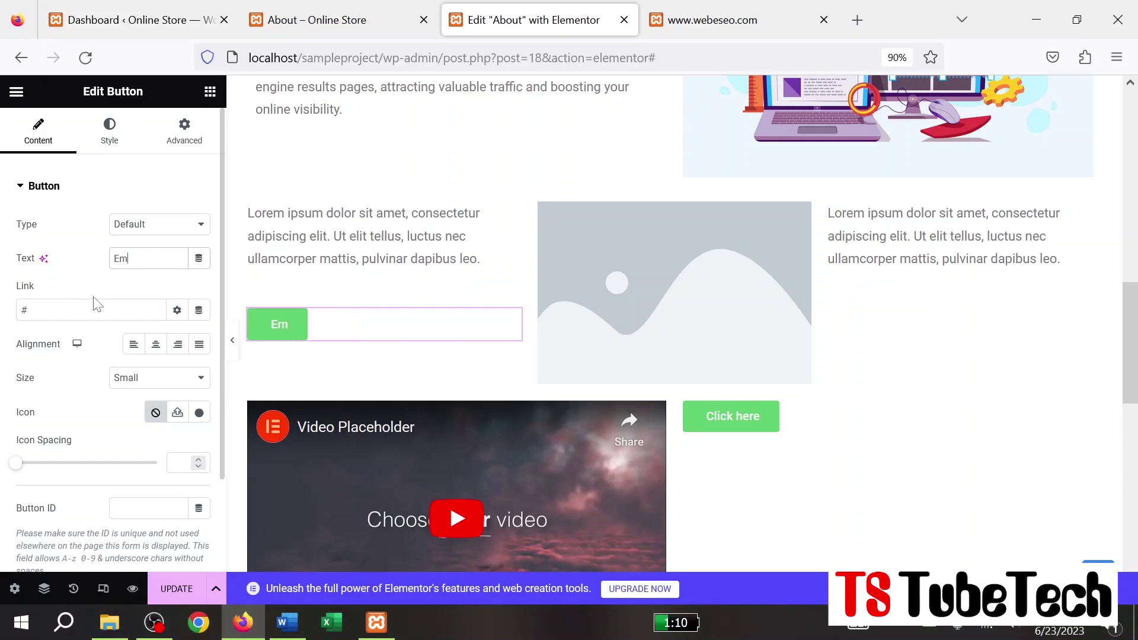
text(ail Us)
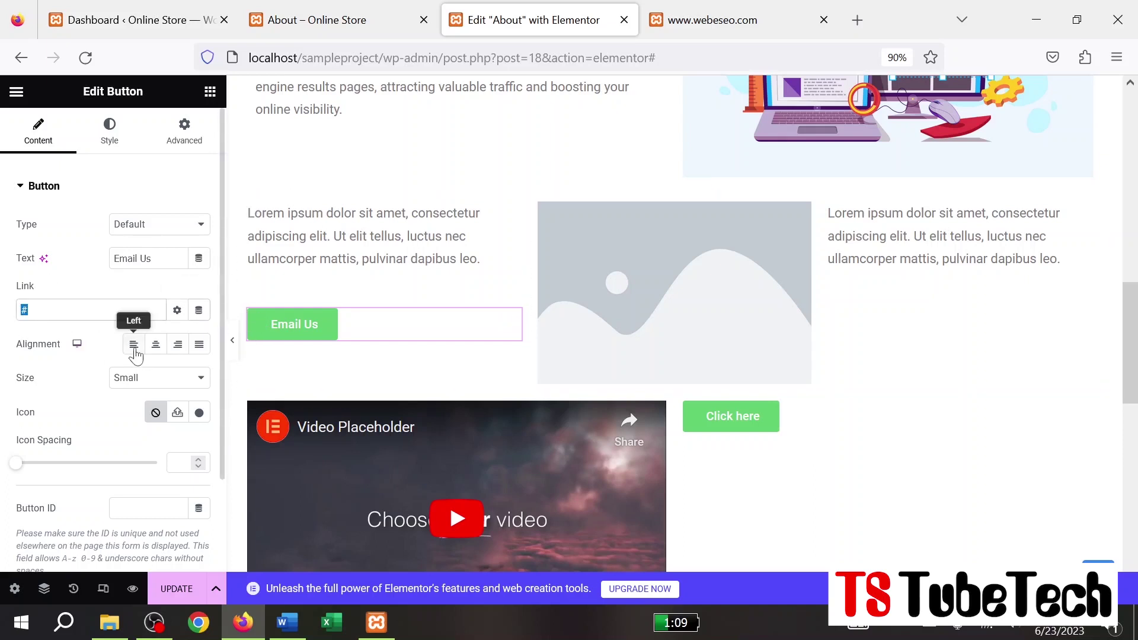
Step: Center the Email Us button in its column and set its size to Large
click(157, 350)
click(158, 350)
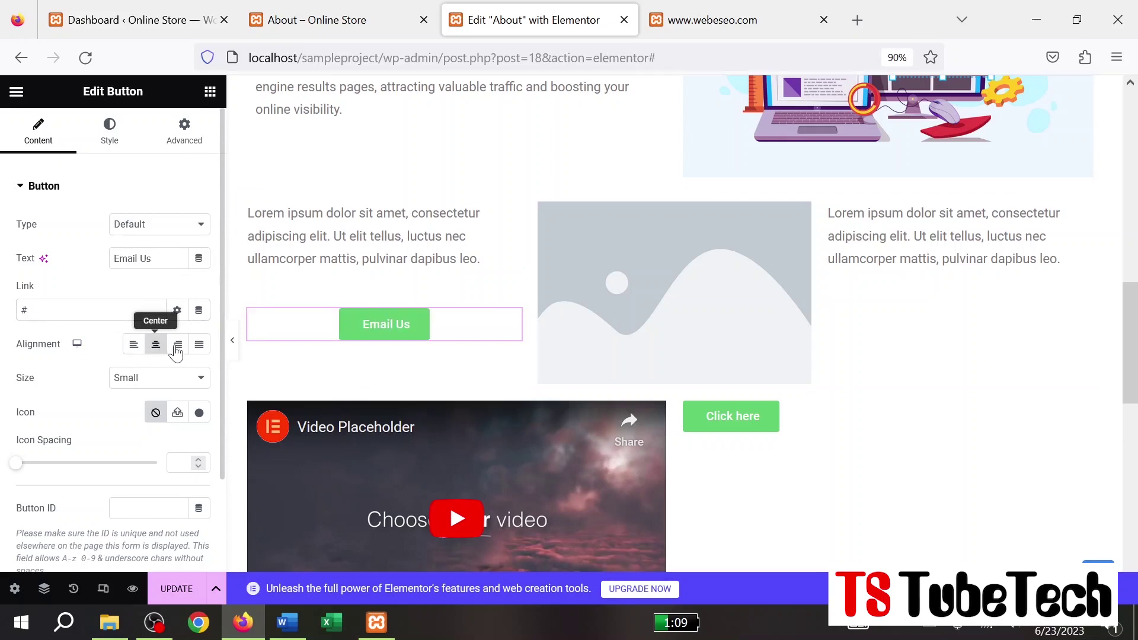
click(179, 351)
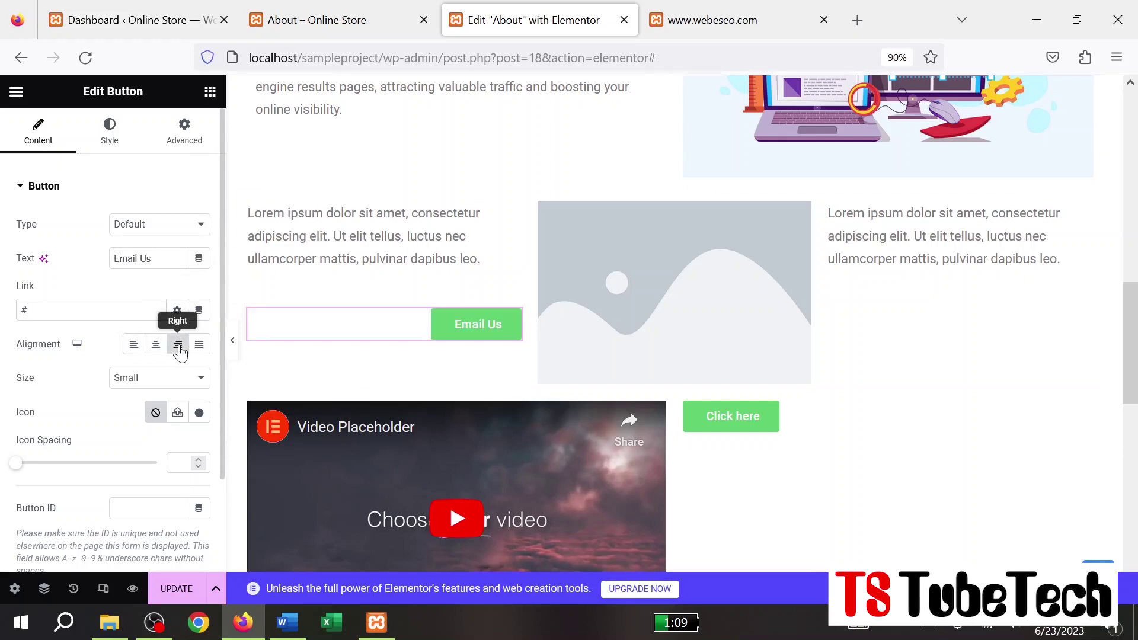
click(157, 352)
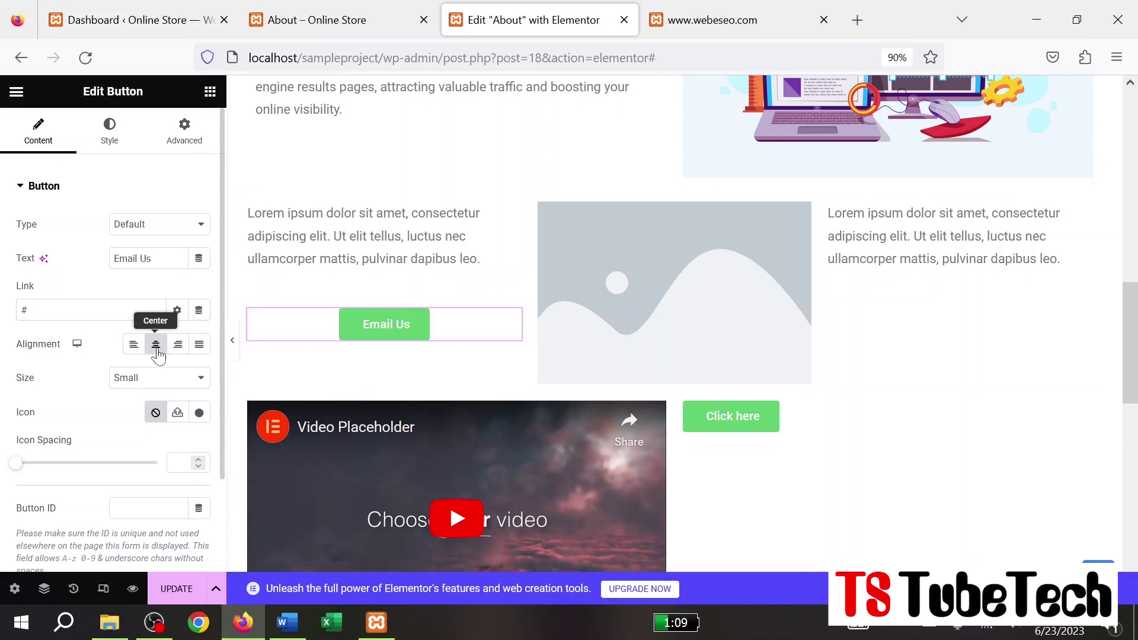
click(201, 378)
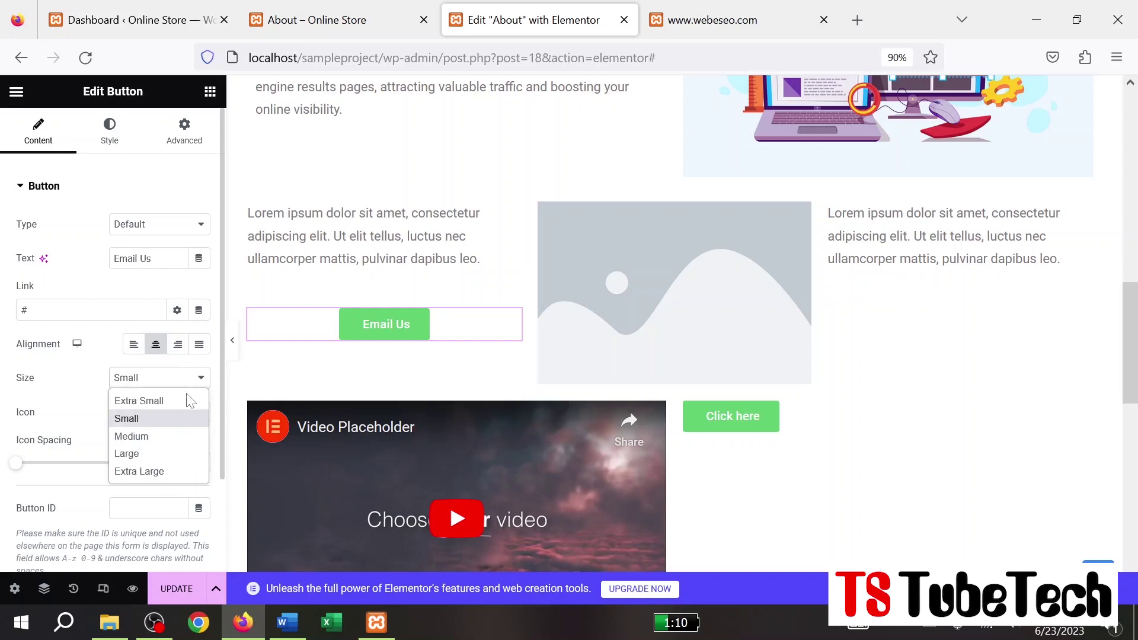
click(145, 453)
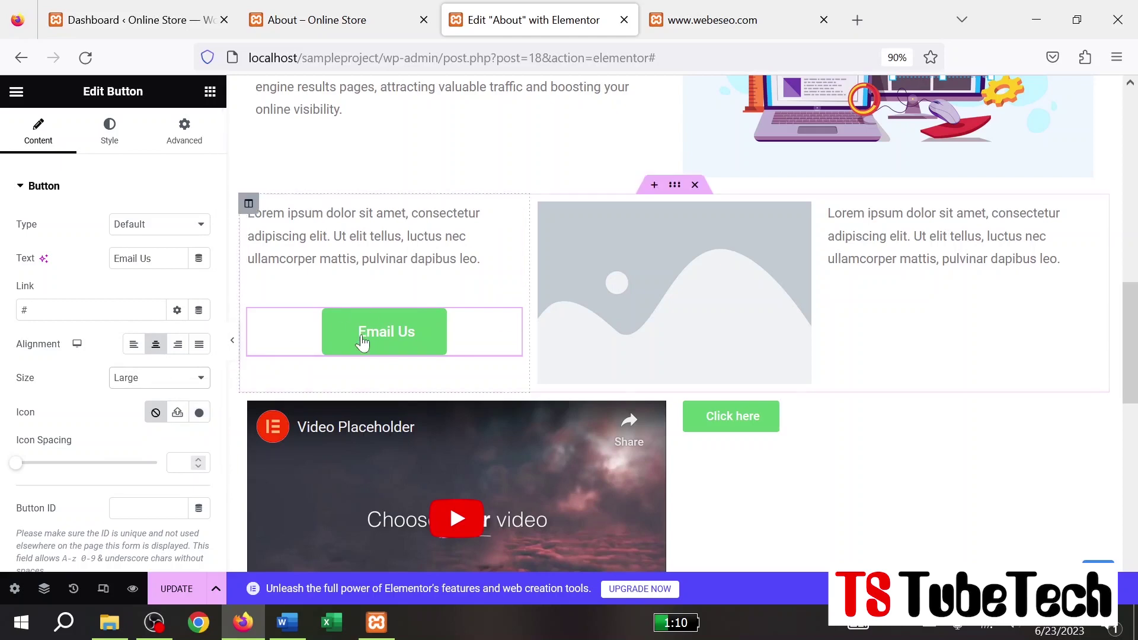
Step: Add an envelope icon before the Email Us button's text and set the icon spacing to 14
click(199, 413)
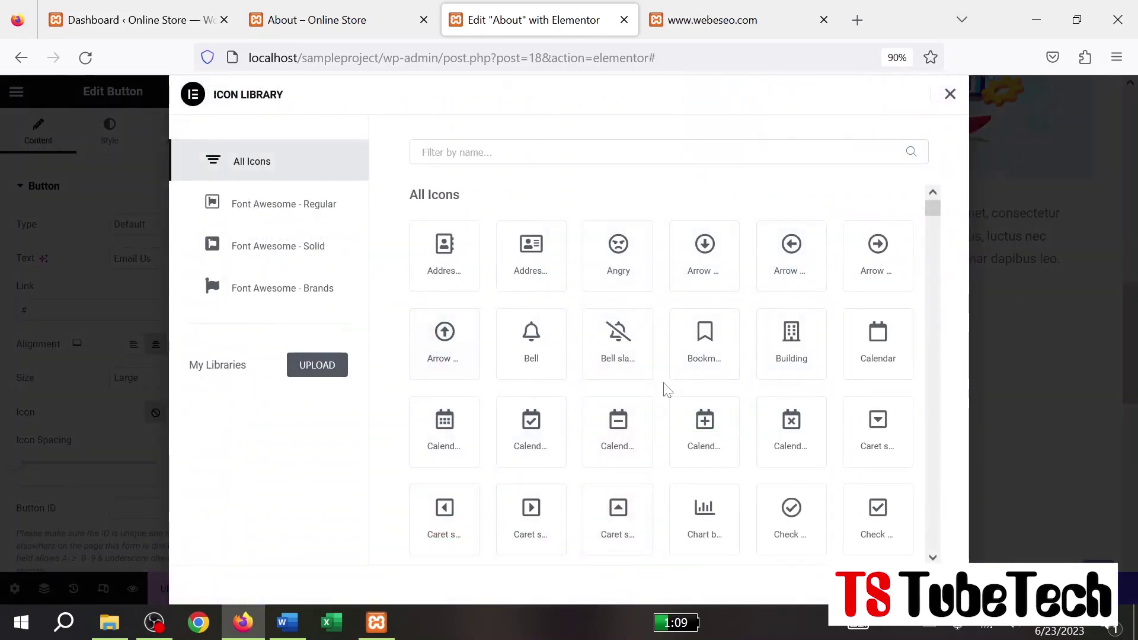
scroll(804, 486, down, 5)
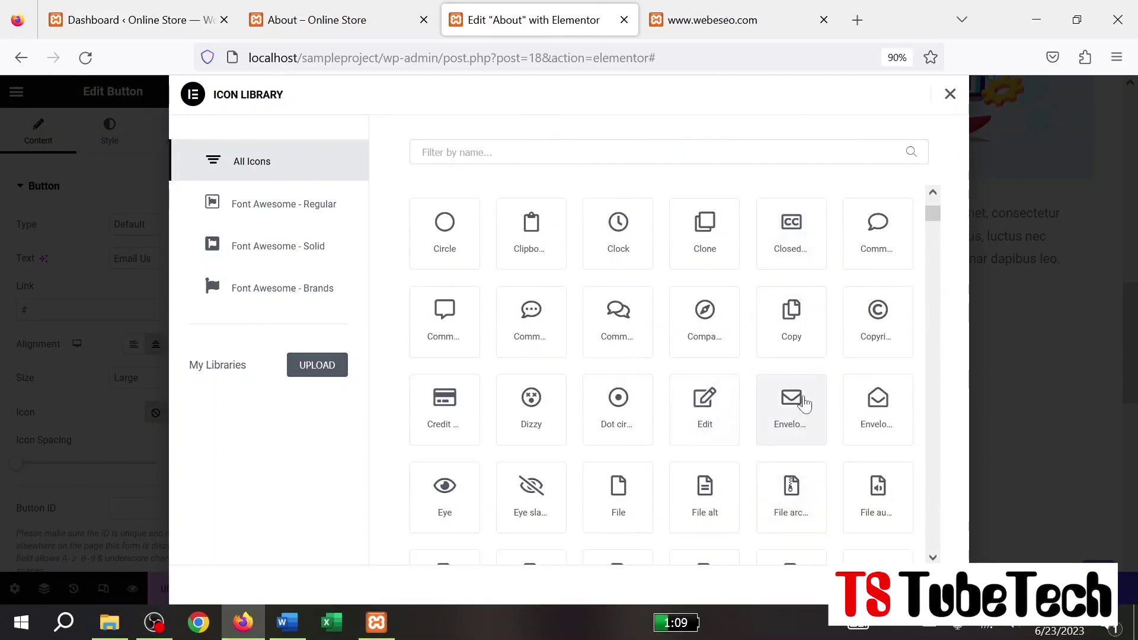
click(791, 404)
double_click(792, 404)
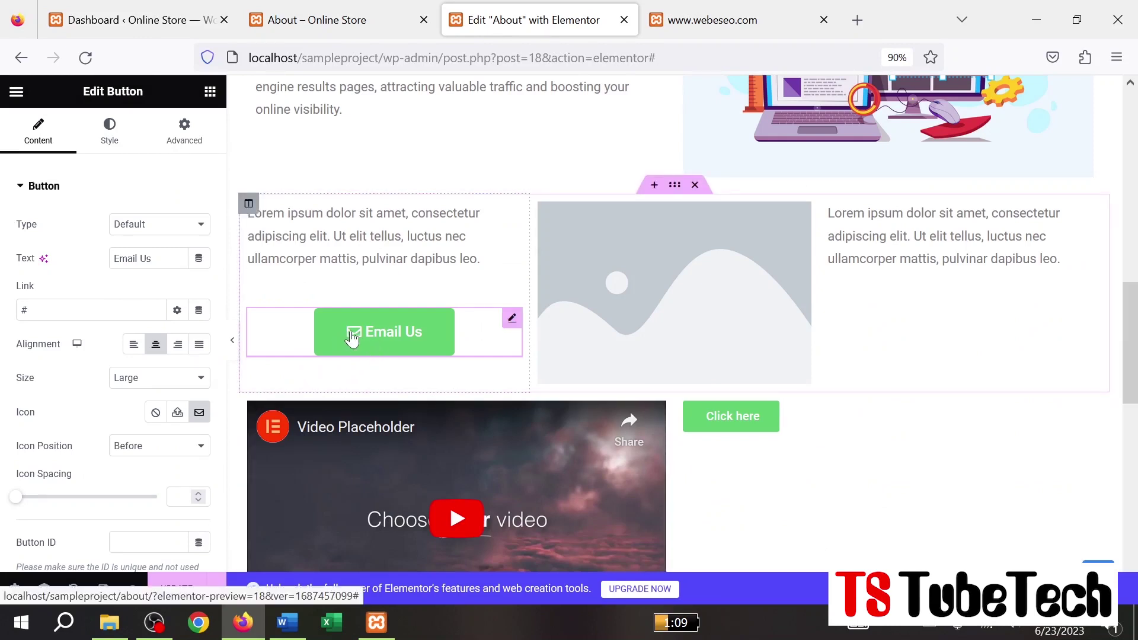
scroll(3, 443, down, 2)
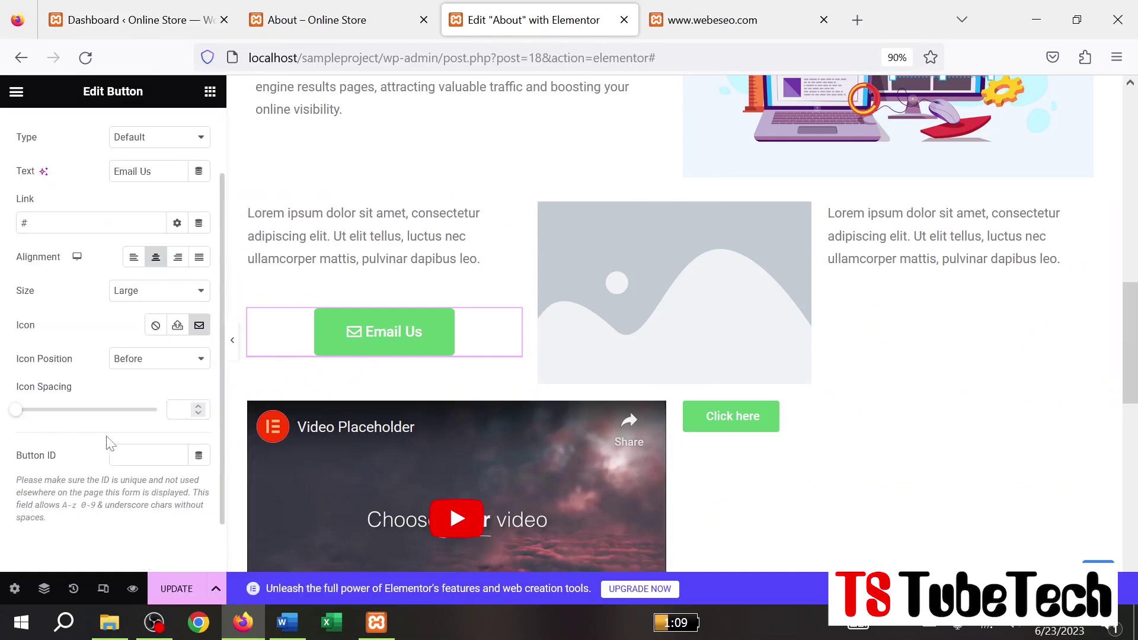
drag(16, 418, 57, 427)
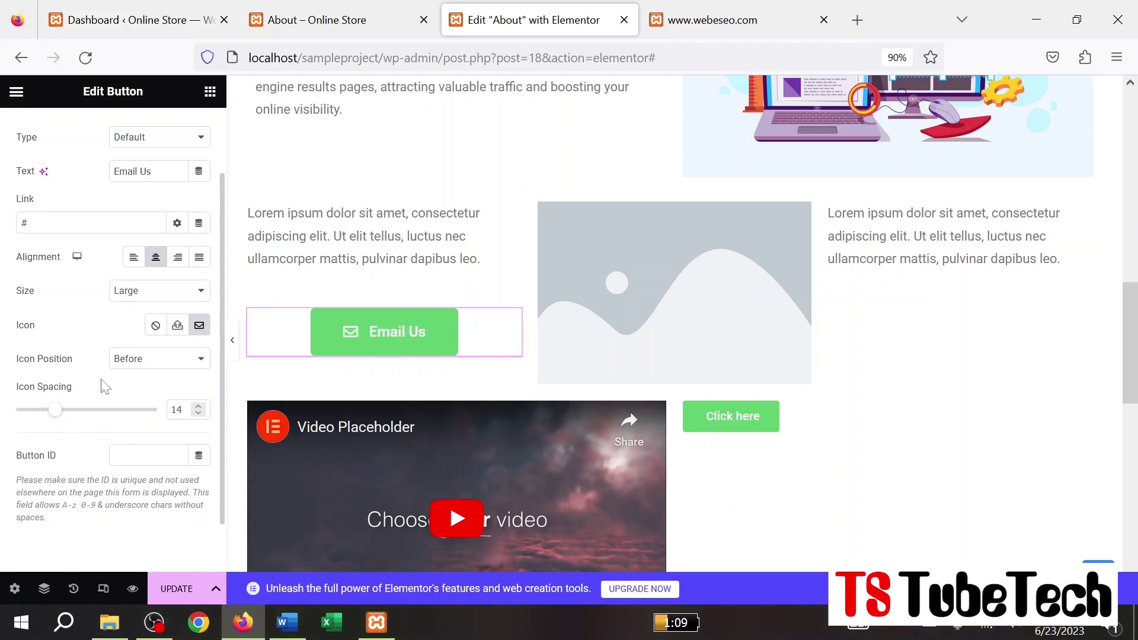
Step: Set the Email Us button's typography size to 19 px
scroll(104, 392, up, 3)
click(116, 137)
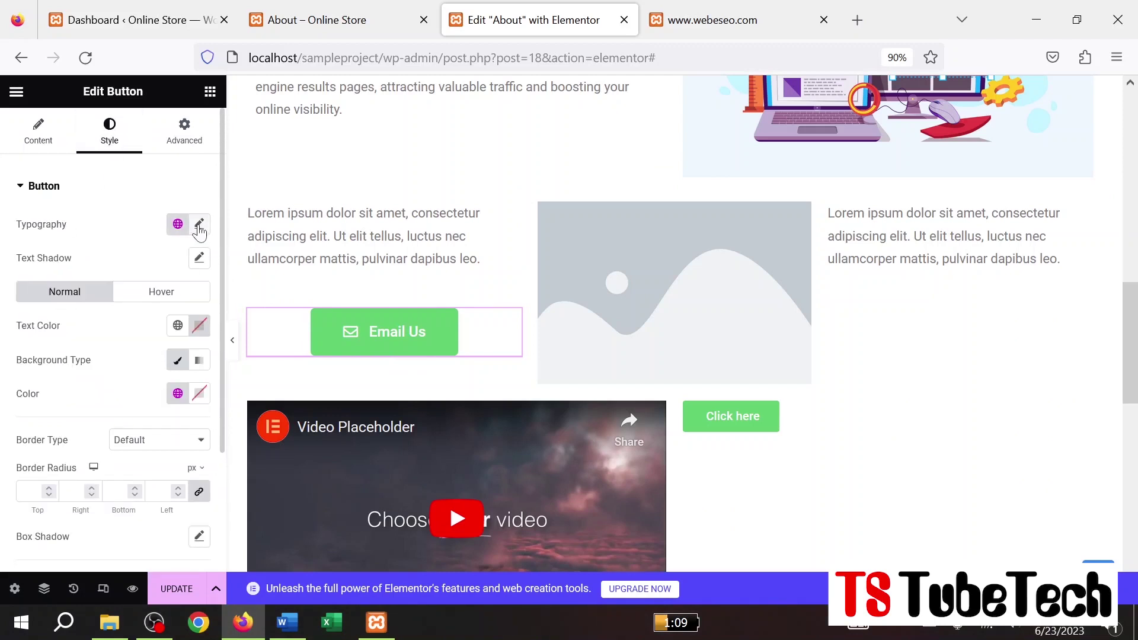
click(199, 225)
scroll(120, 370, down, 3)
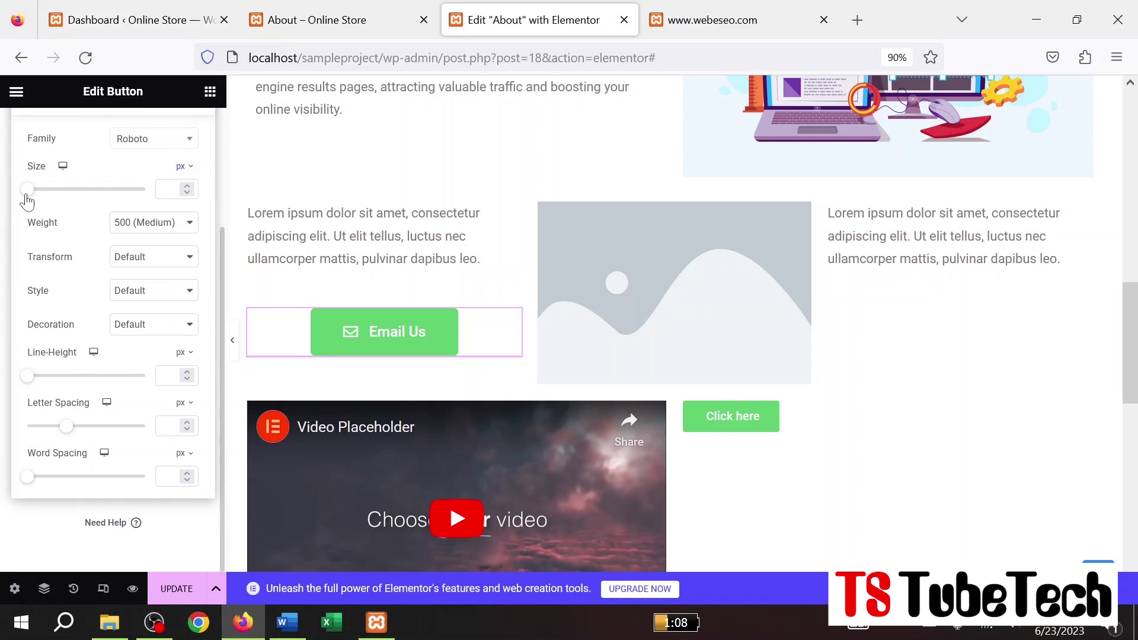
mouse_move(26, 195)
mouse_down()
mouse_move(49, 194)
mouse_move(22, 196)
mouse_move(40, 195)
mouse_up()
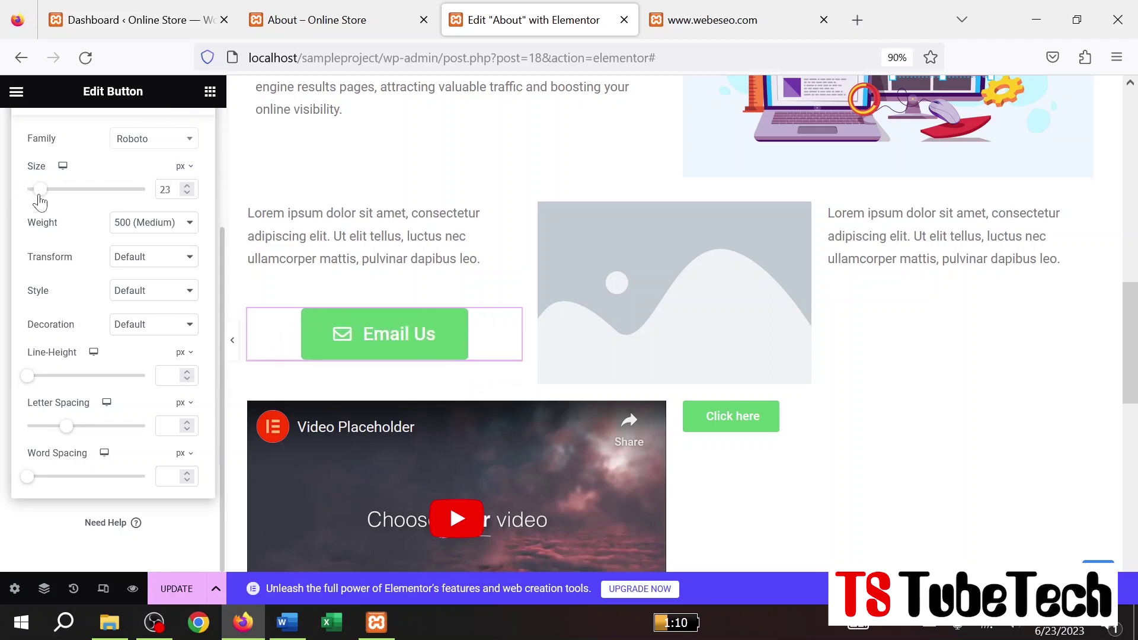
drag(38, 202, 35, 201)
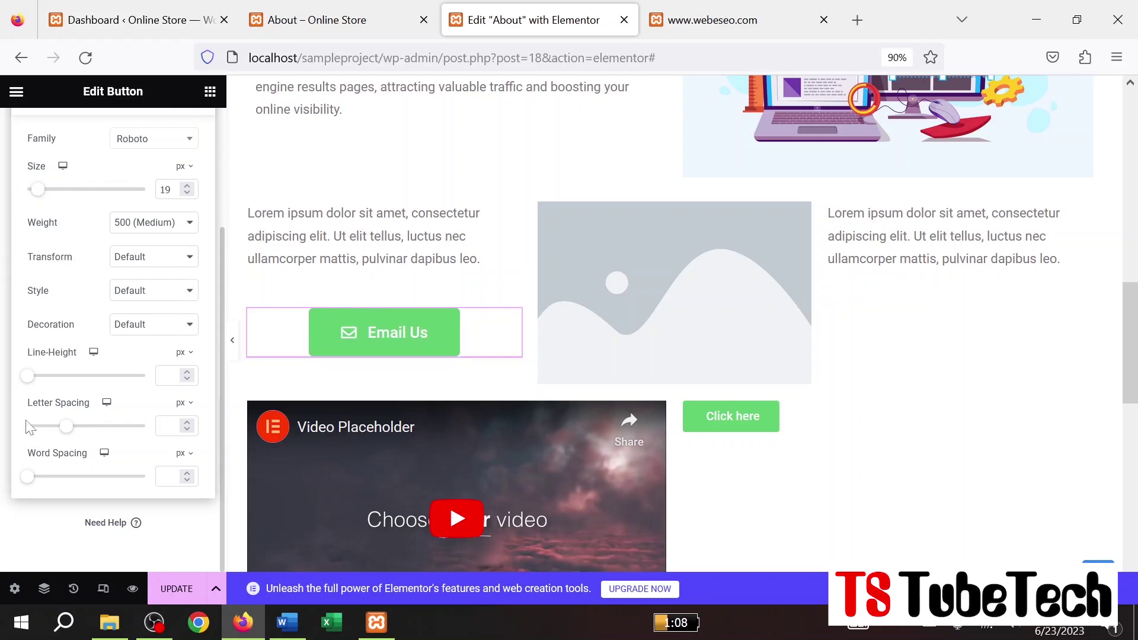
click(24, 526)
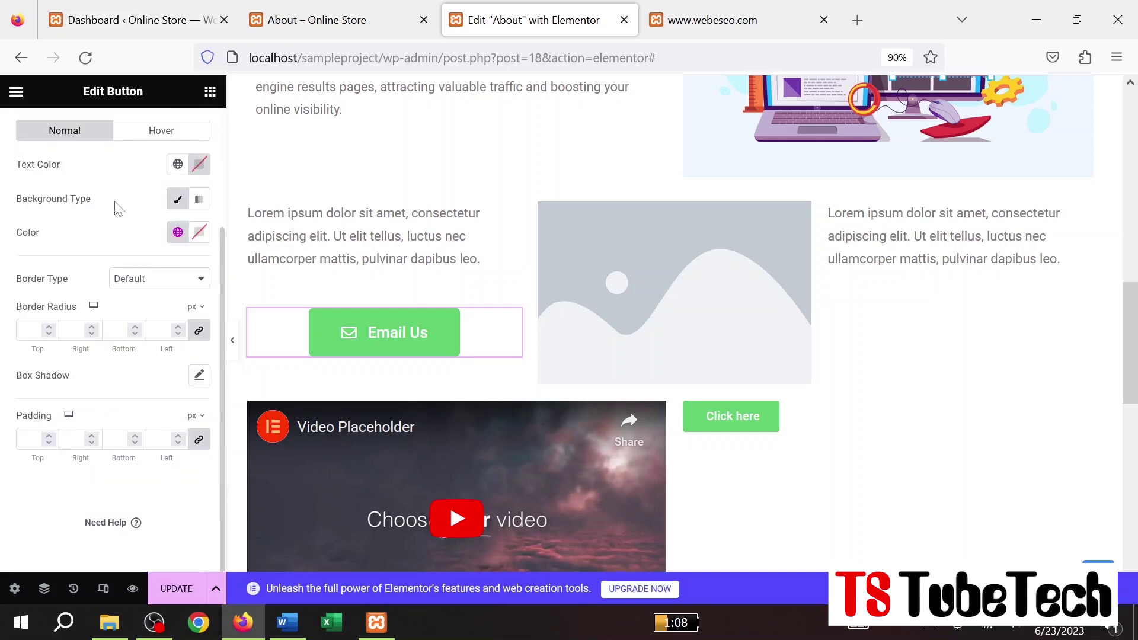
Step: Give the Email Us button a solid black background in its normal state
click(181, 201)
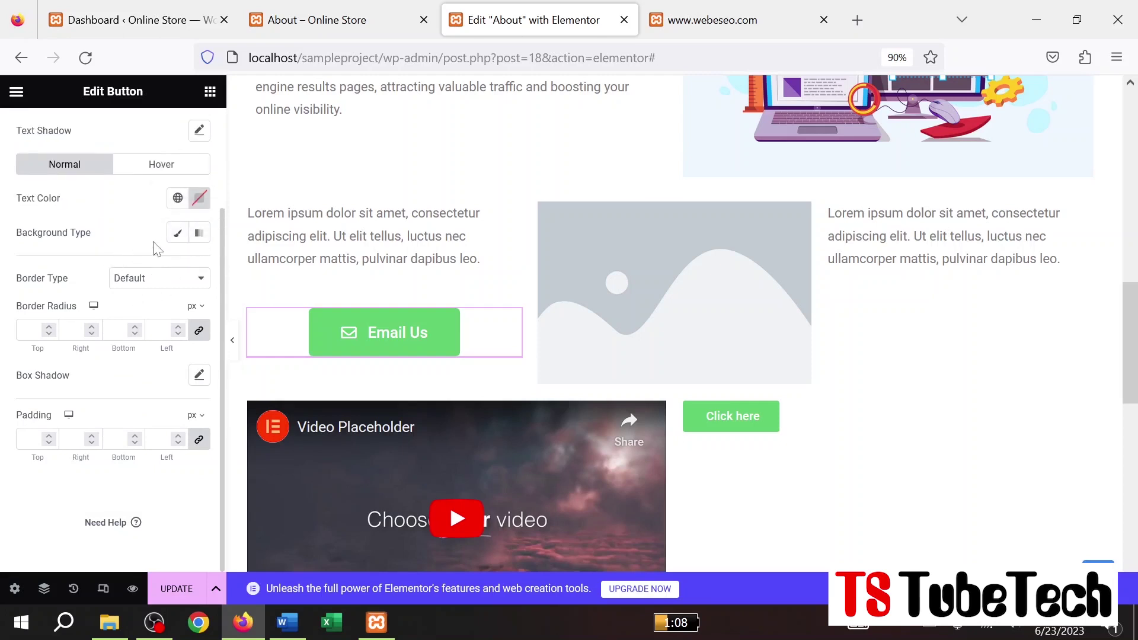
click(177, 233)
click(199, 265)
drag(149, 388, 87, 473)
click(1, 290)
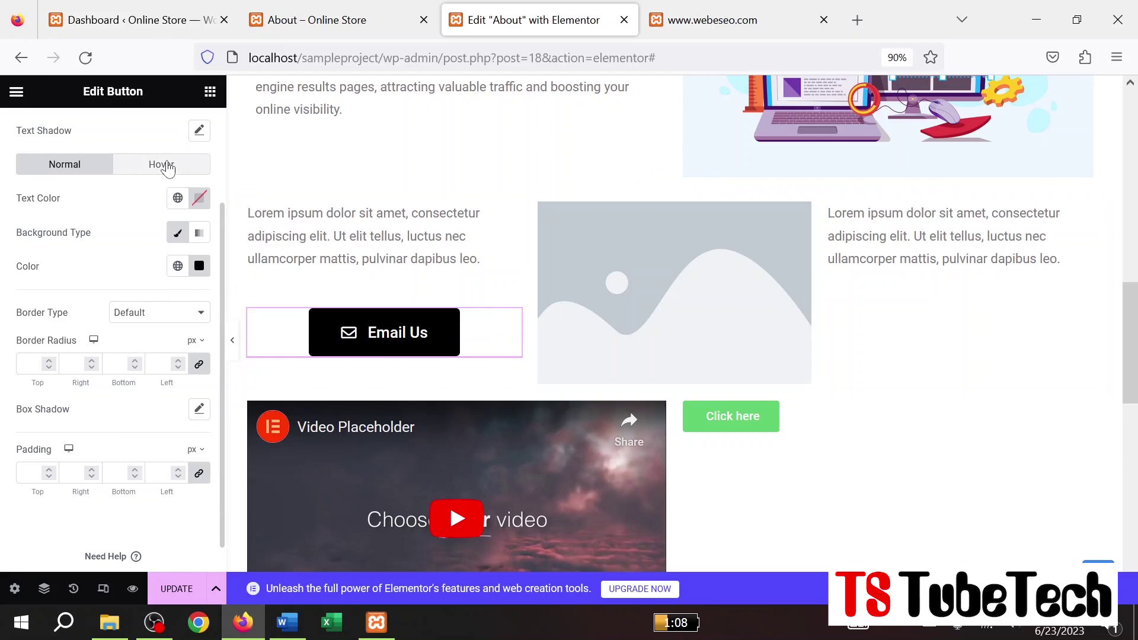
Step: Set the Email Us button's text color to black for the hover state
click(168, 169)
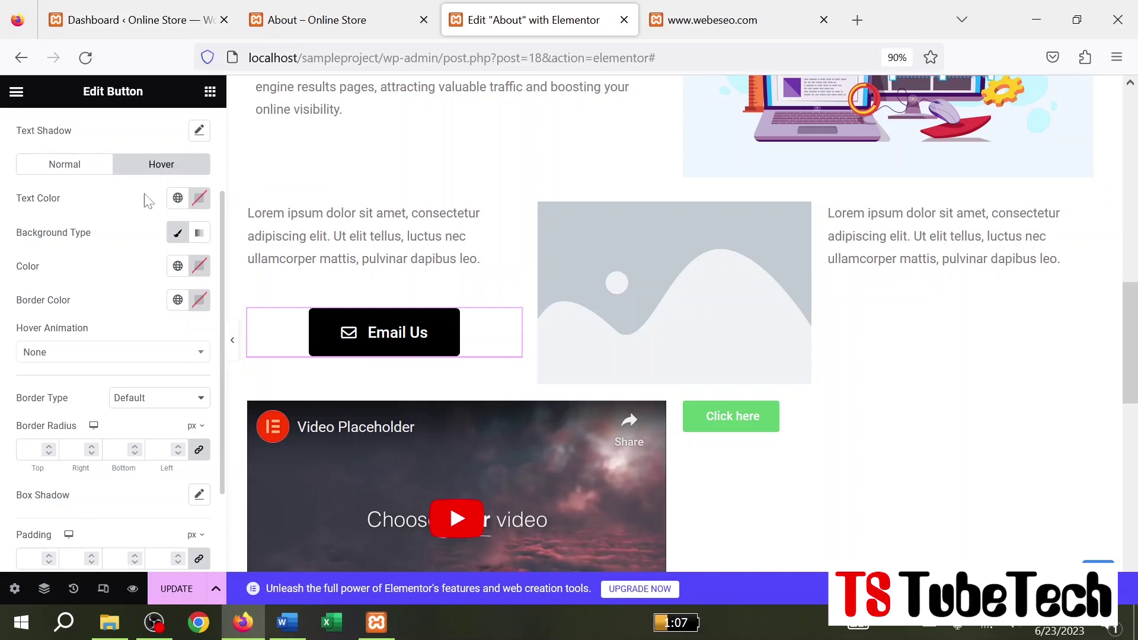
click(200, 200)
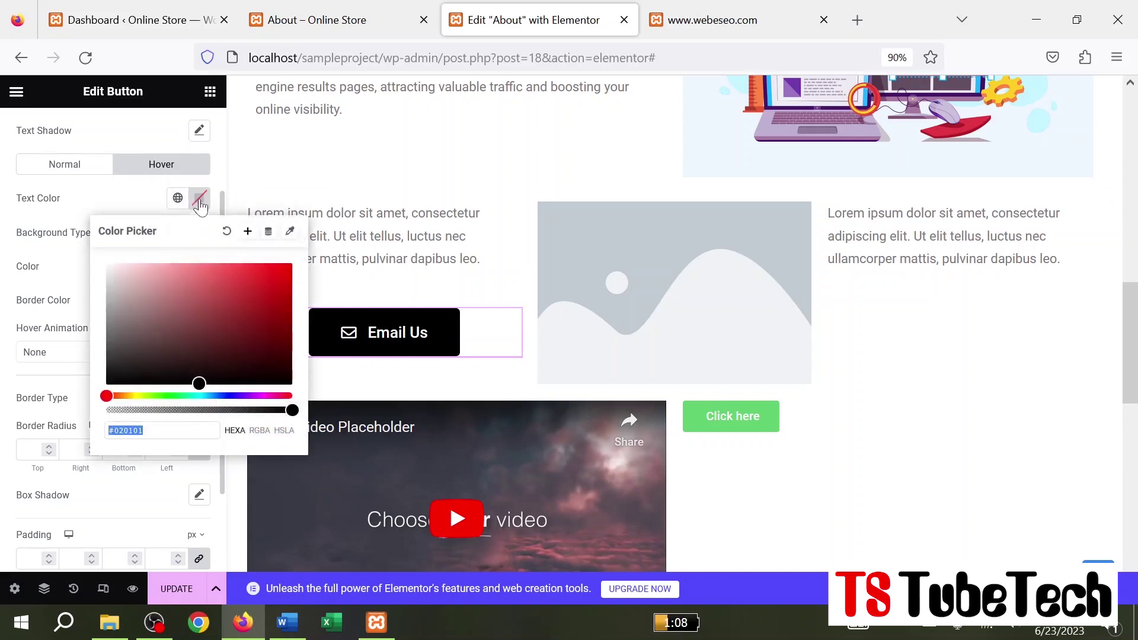
drag(154, 301, 98, 402)
click(4, 287)
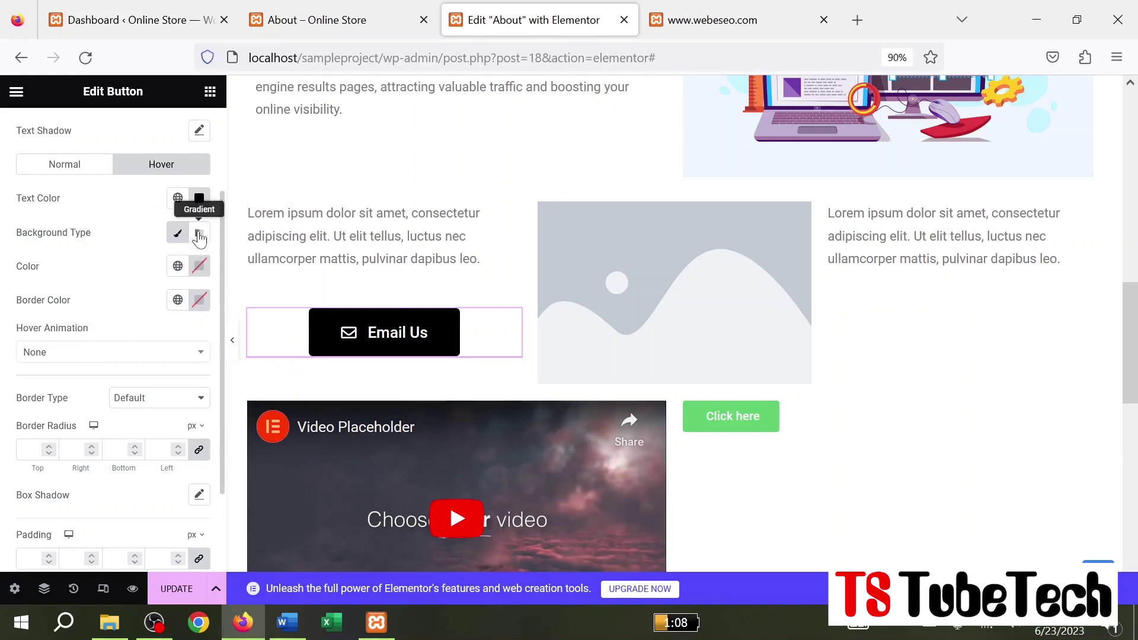
Step: Deselect the classic background type for the button's hover state and set its hover border color to light grey #CFCFCF
click(177, 233)
click(200, 266)
drag(109, 361, 98, 355)
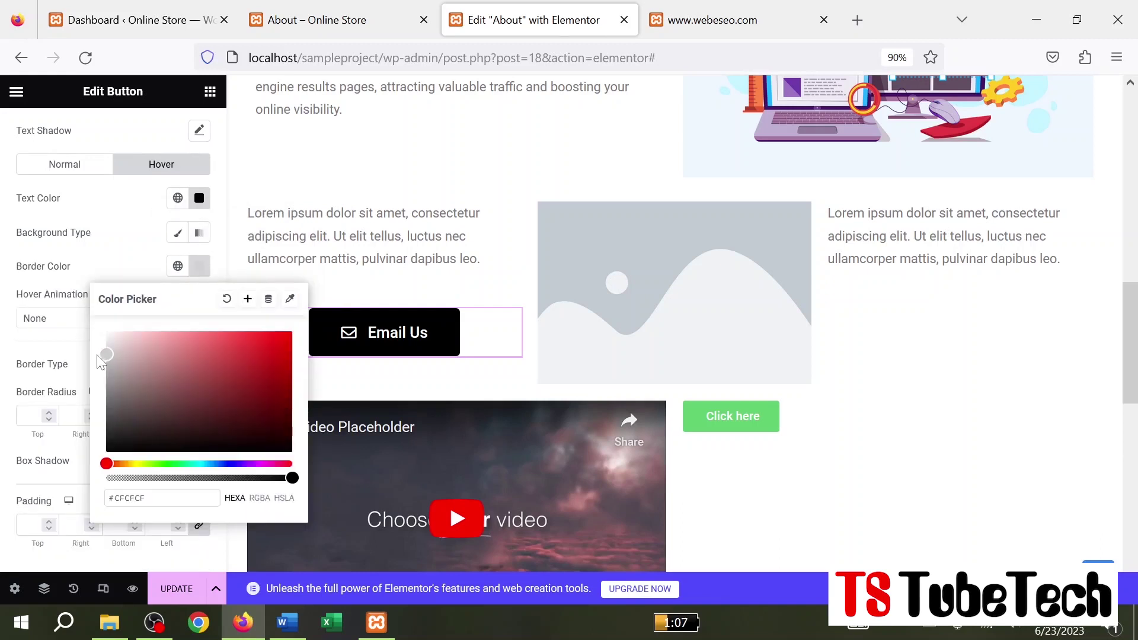
click(6, 330)
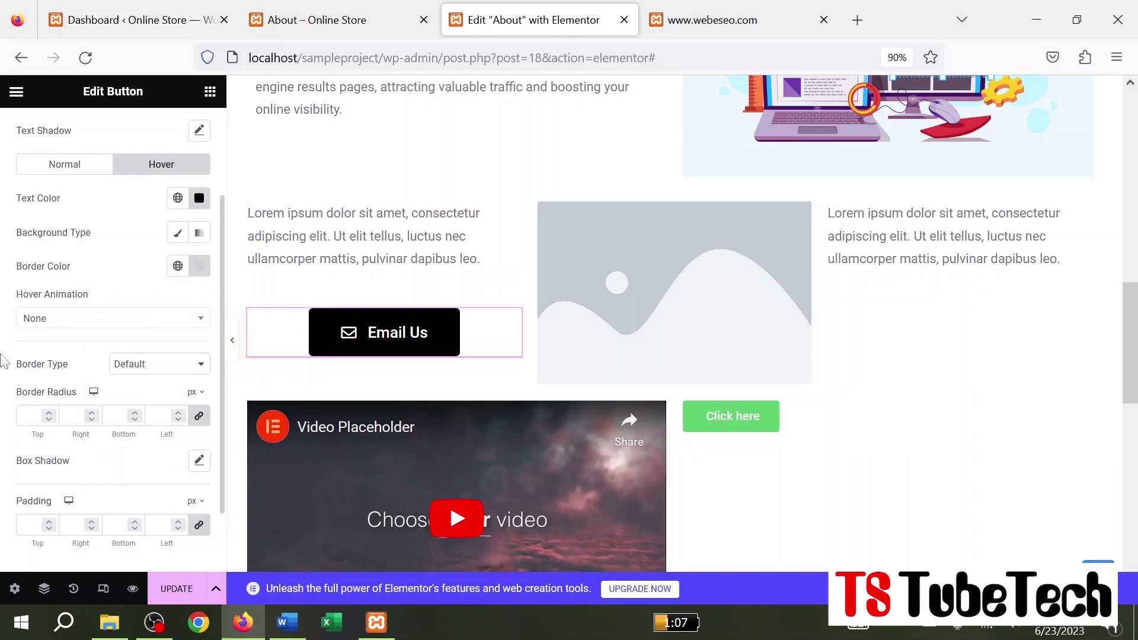
Step: Examine the Email Us button's advanced settings, from layout margins and padding to the motion, transform, background, border and mask groups
scroll(3, 360, down, 2)
scroll(3, 360, up, 5)
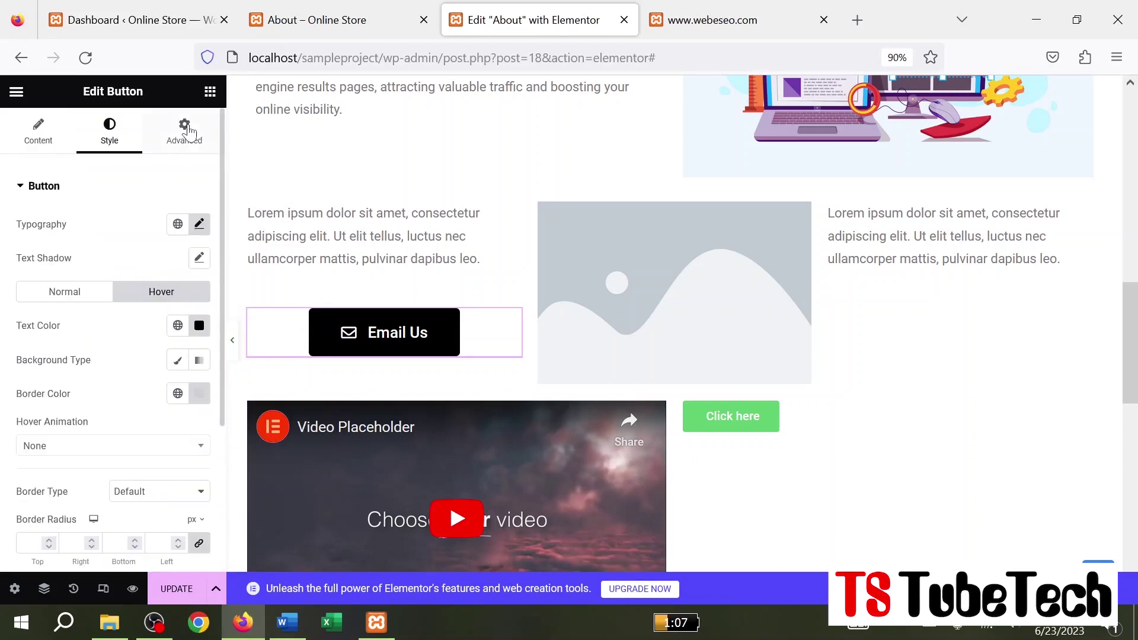
click(189, 131)
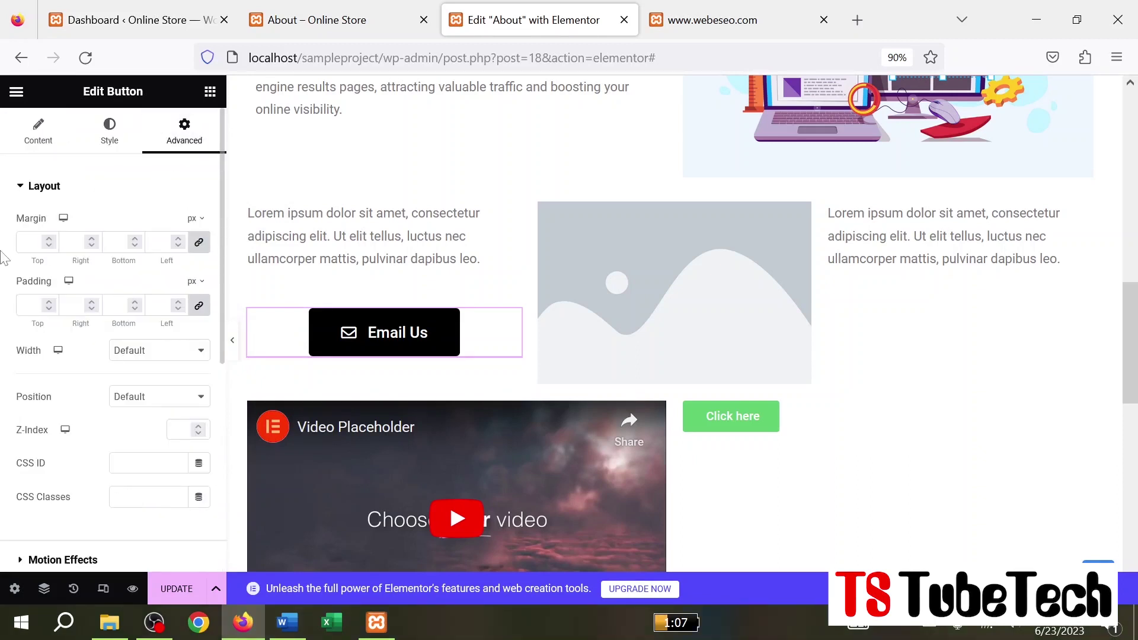
scroll(32, 427, down, 5)
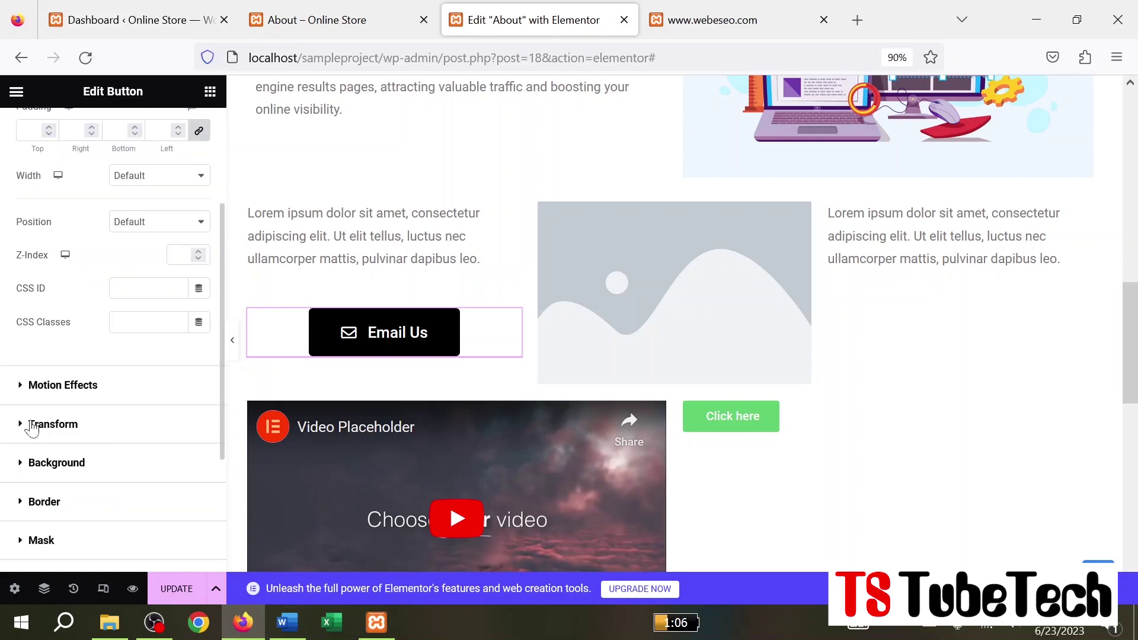
scroll(6, 510, down, 2)
scroll(12, 485, up, 6)
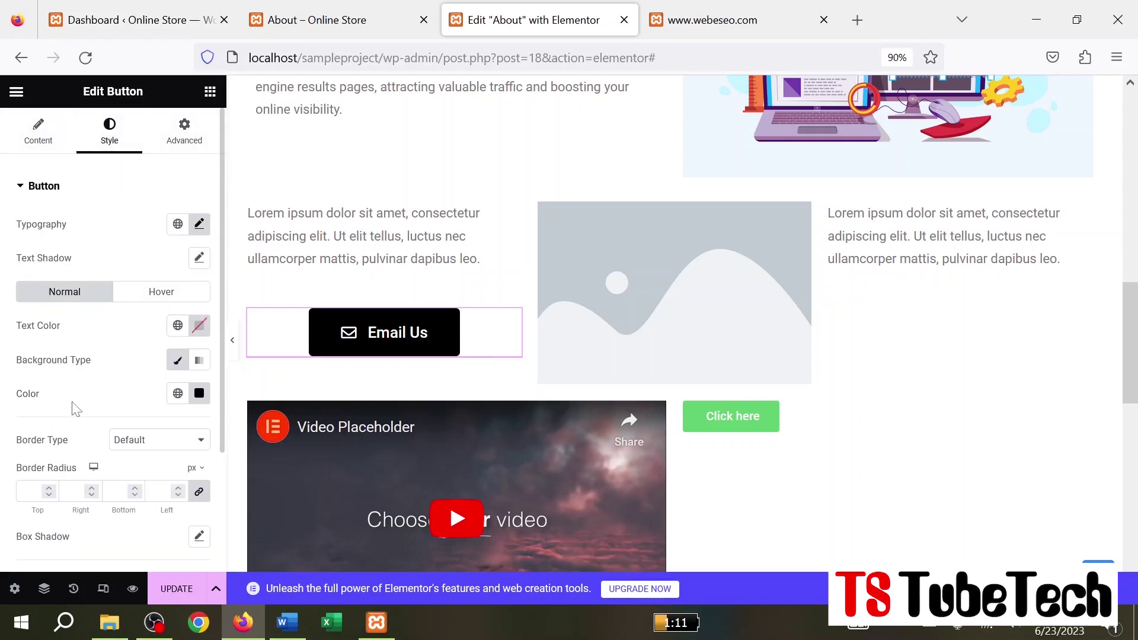
Step: Apply the Push hover animation to the Email Us button and look over the sections on the page
click(157, 291)
scroll(157, 291, down, 1)
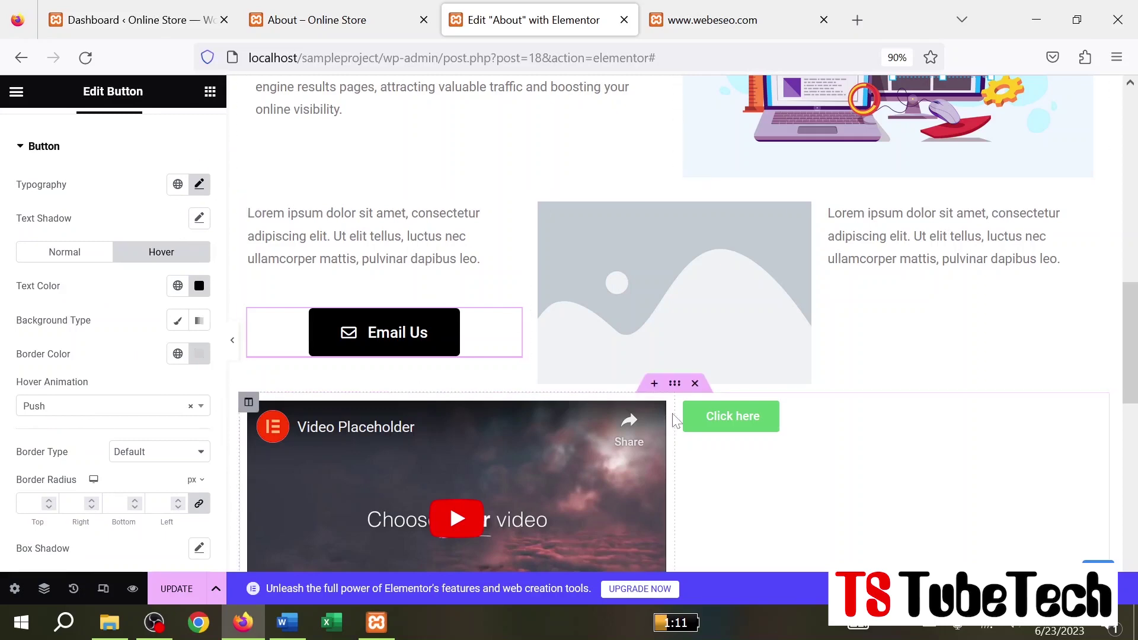
scroll(676, 421, down, 3)
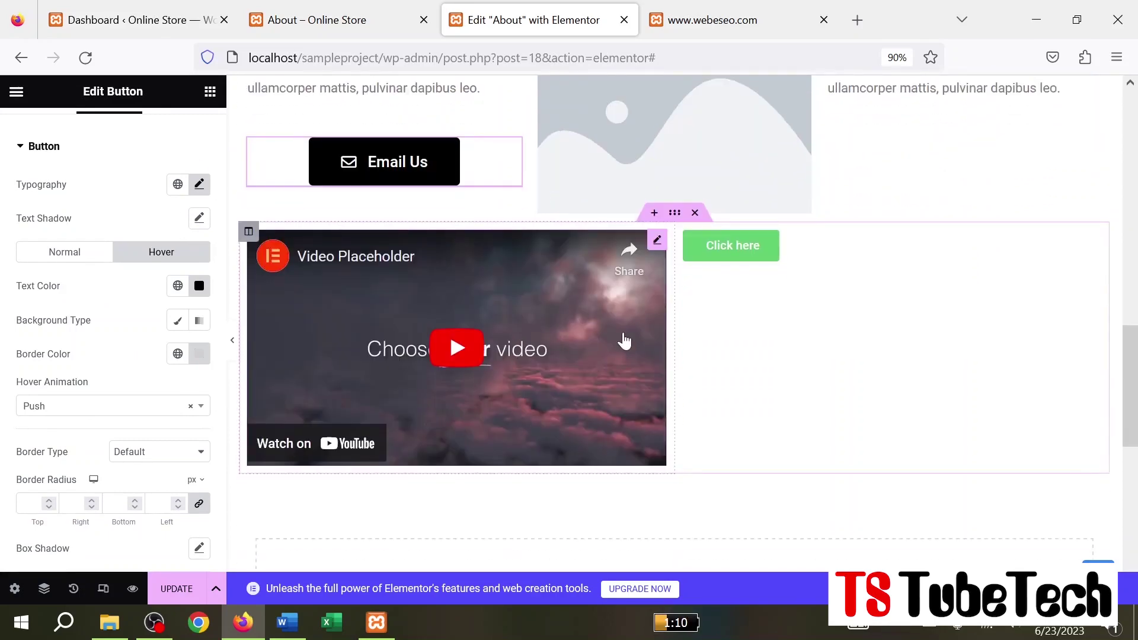
scroll(618, 377, up, 1)
scroll(618, 377, up, 4)
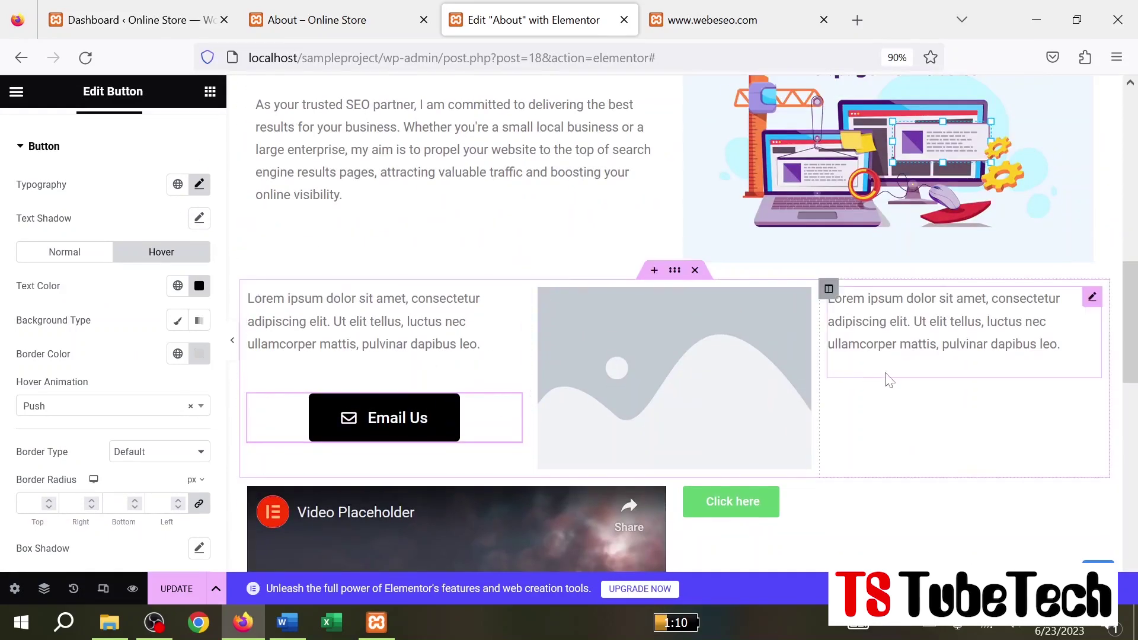
Step: Save the About page changes with Update and reload the published About page in its own browser tab
scroll(757, 453, down, 4)
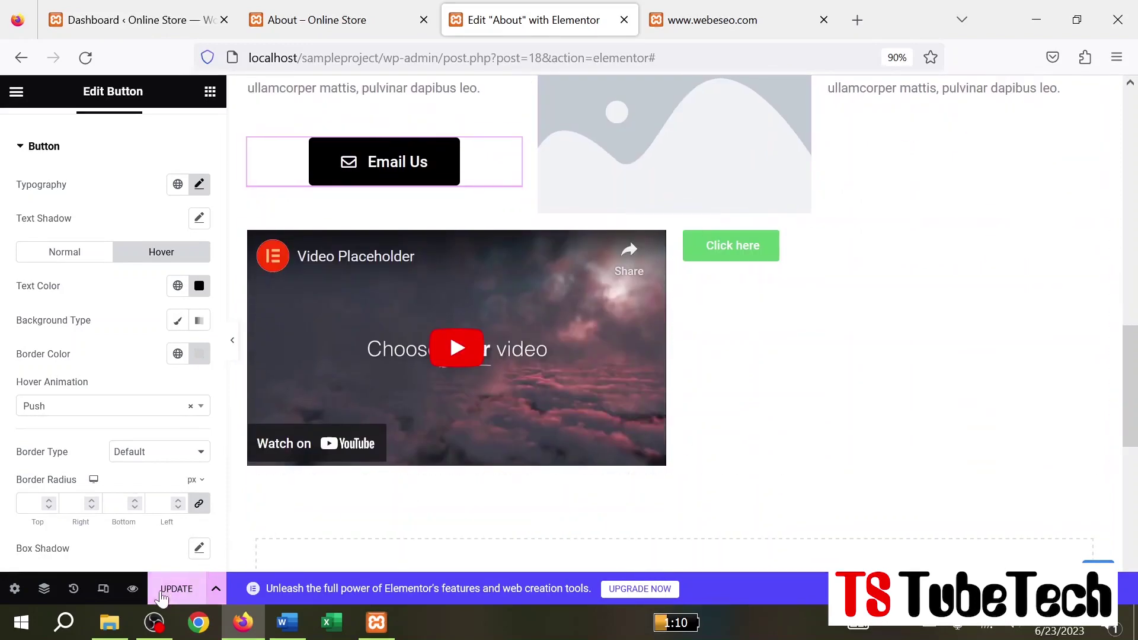
click(170, 589)
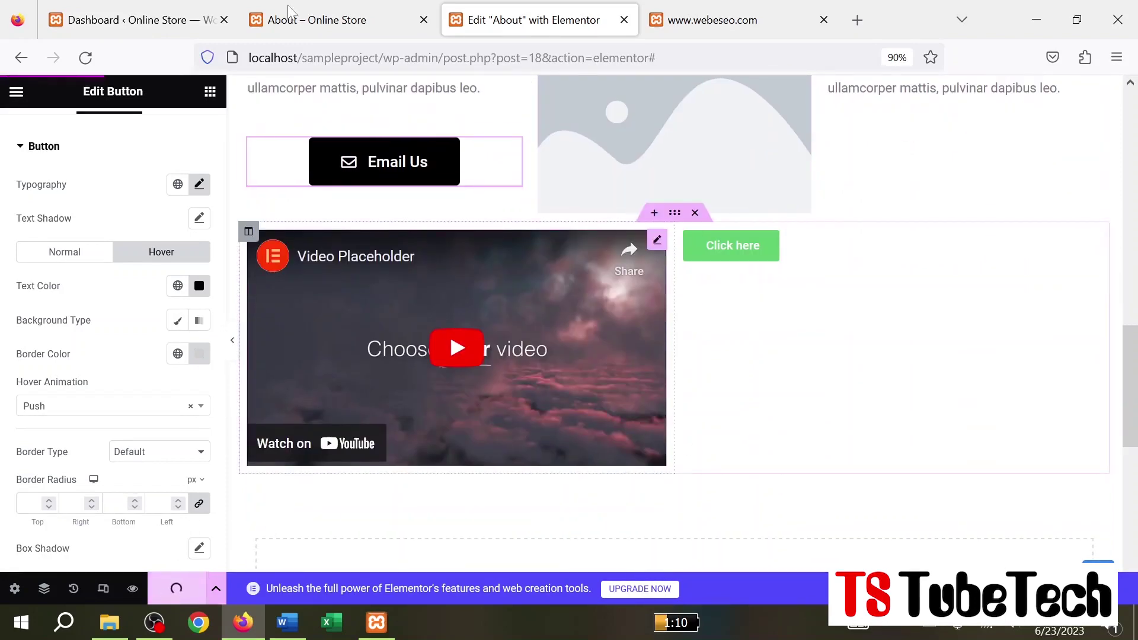
click(332, 19)
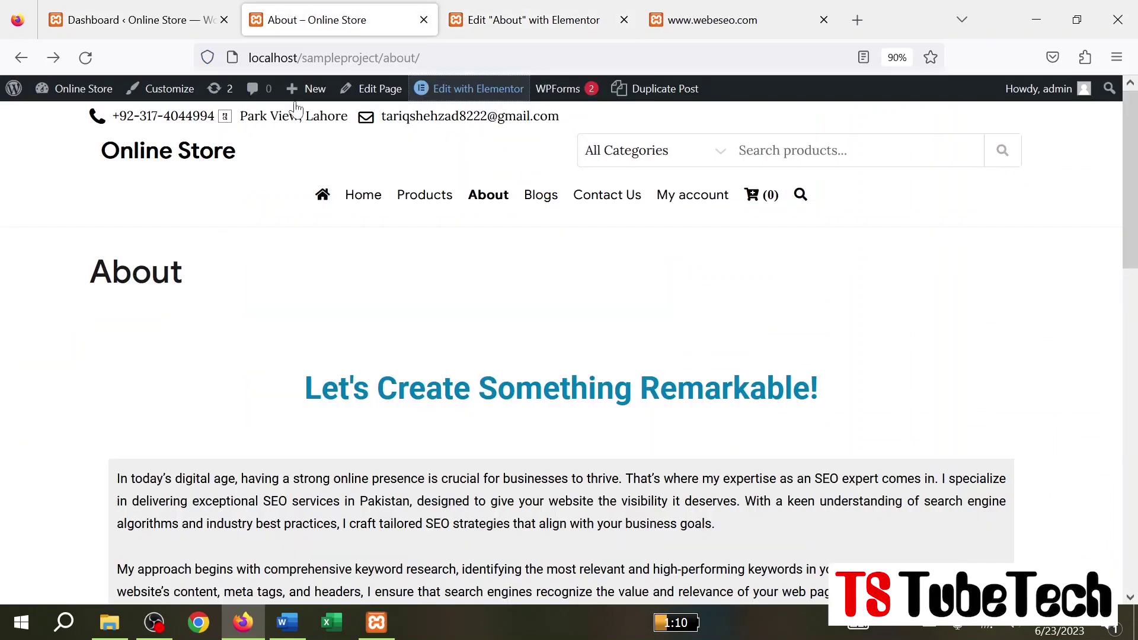
click(86, 57)
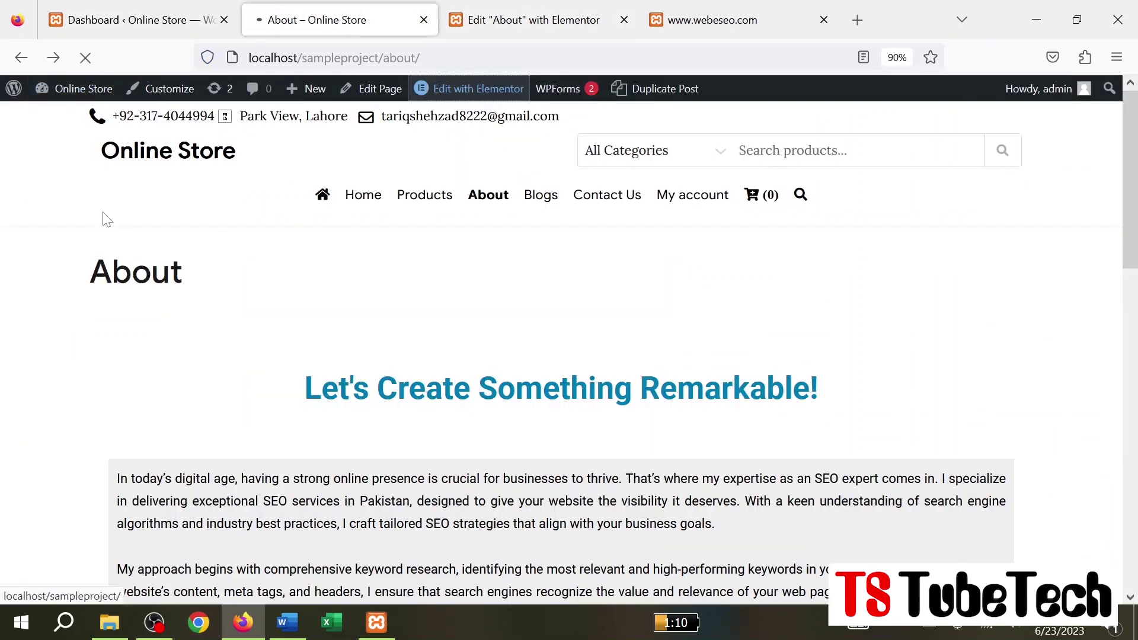
Step: Examine the published About page's new text, image, video and button sections, including the Email Us button's hover state
scroll(81, 374, down, 15)
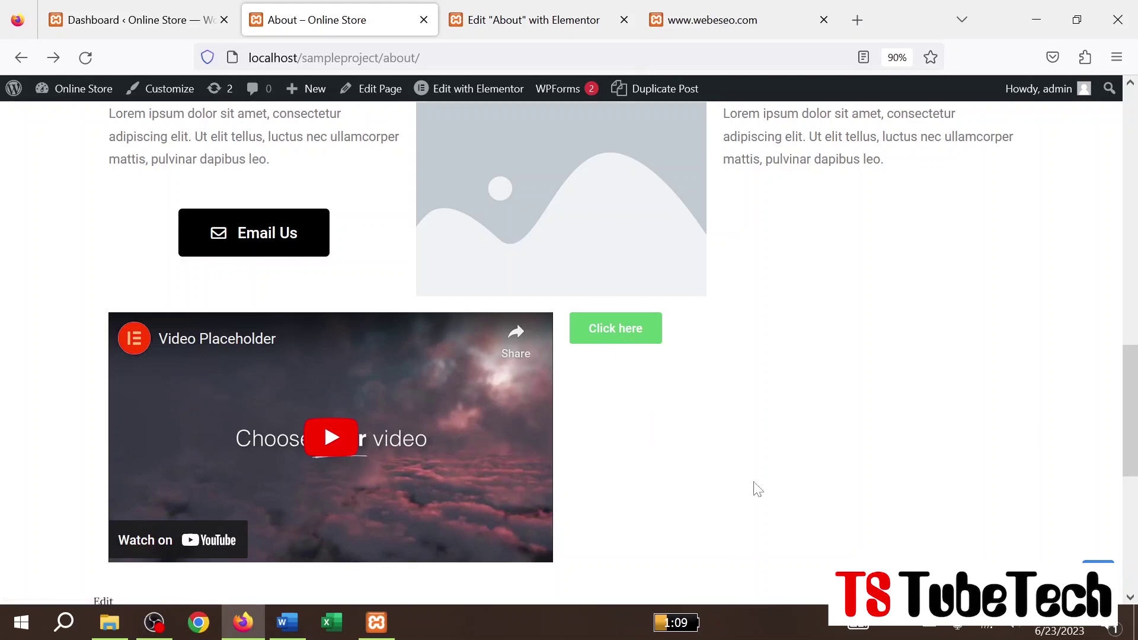
scroll(757, 489, up, 4)
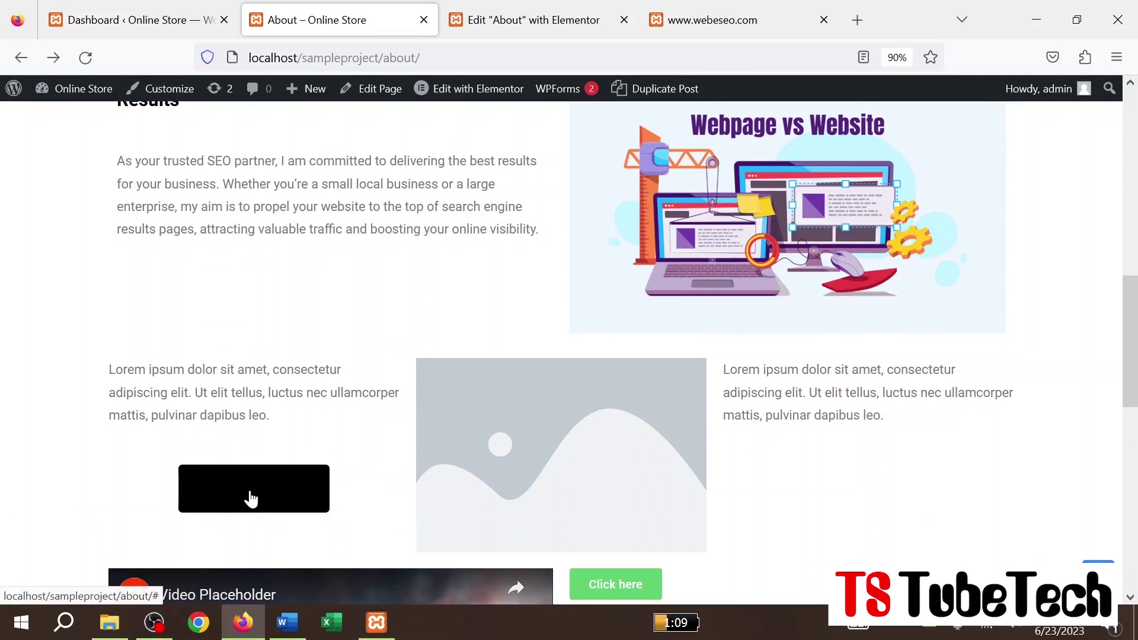
scroll(608, 481, down, 5)
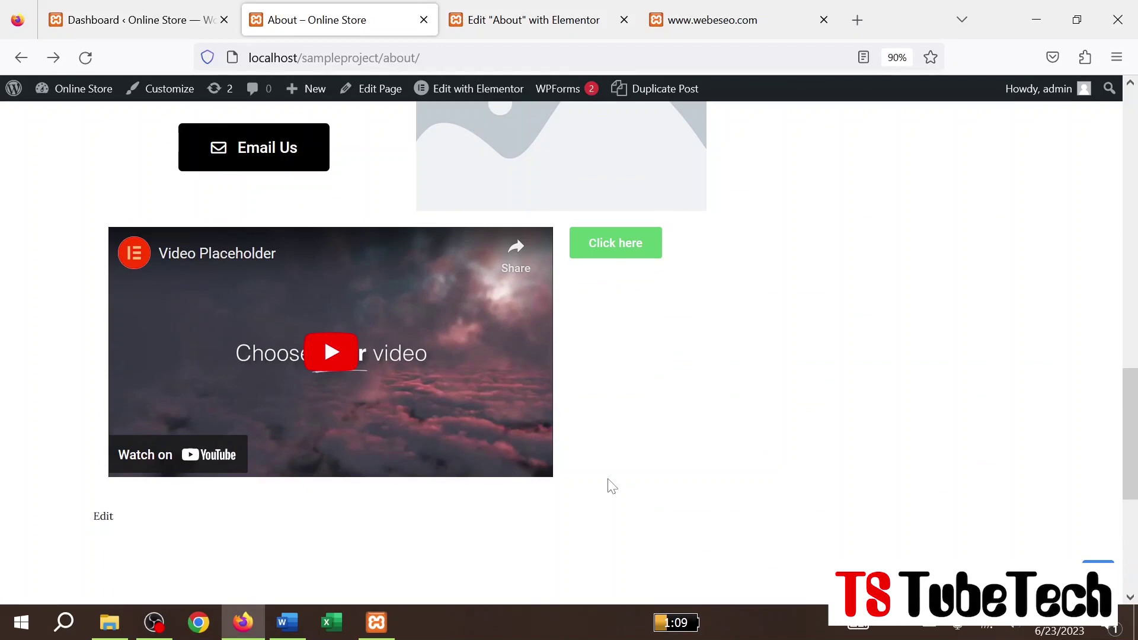
scroll(612, 486, up, 1)
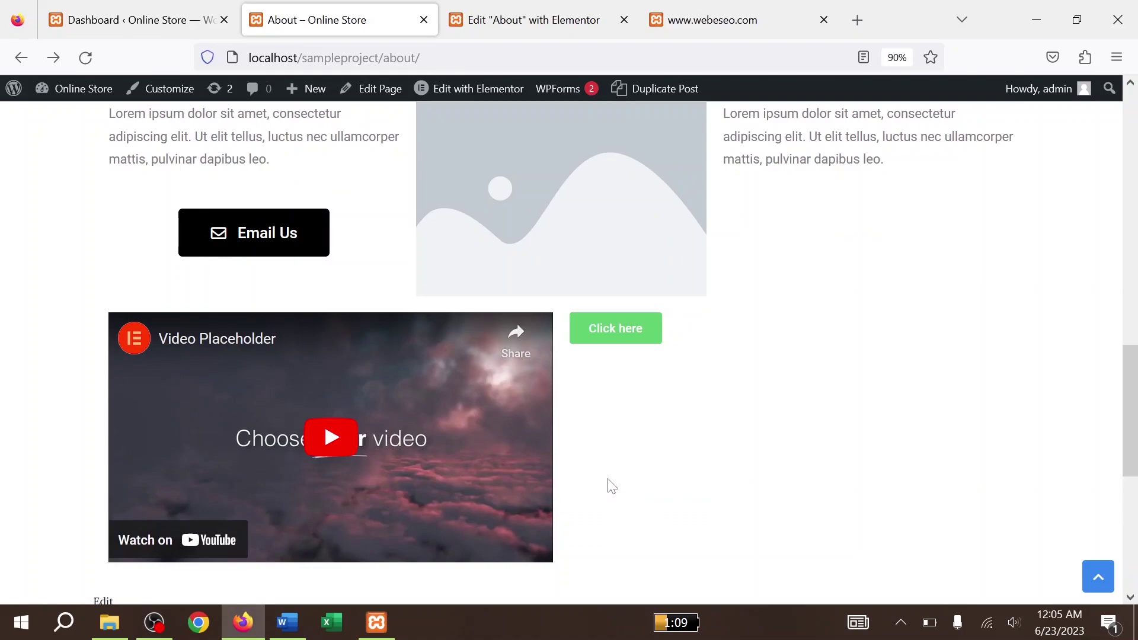
scroll(612, 486, up, 10)
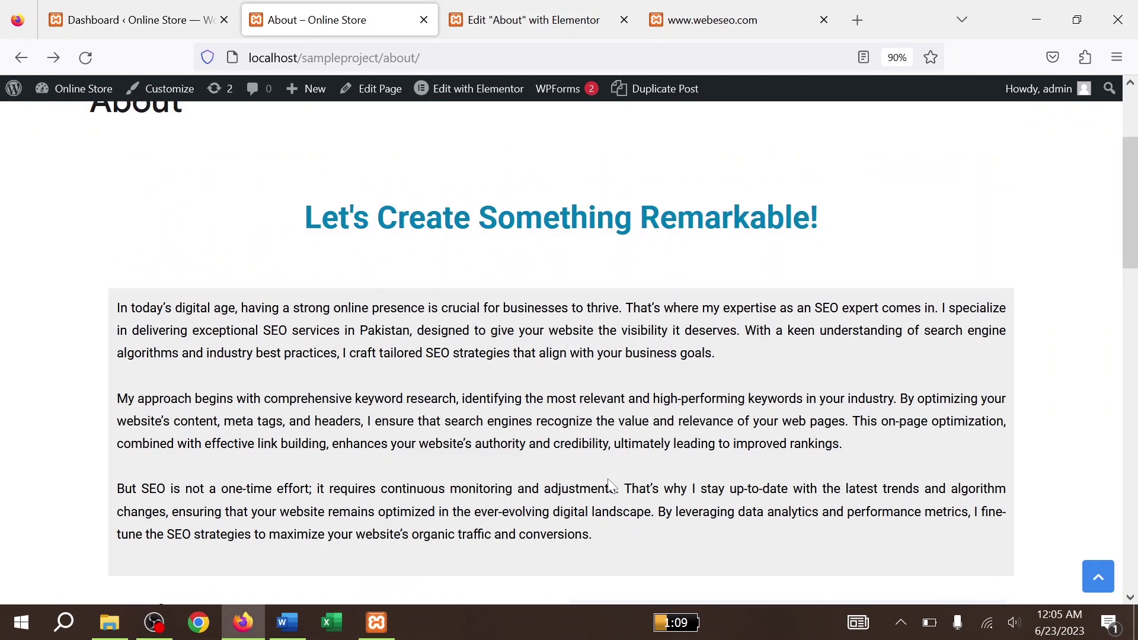